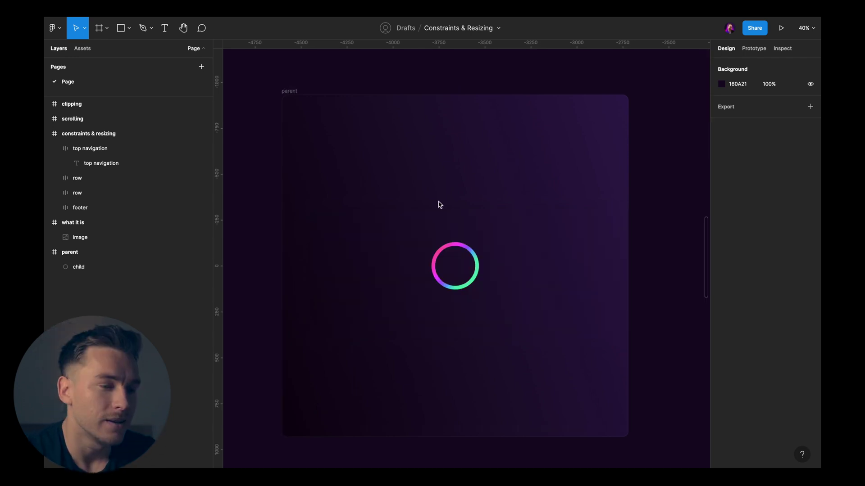
Select the 258 × 258 'child' ring inside the 'parent' frame
left_click(290, 91)
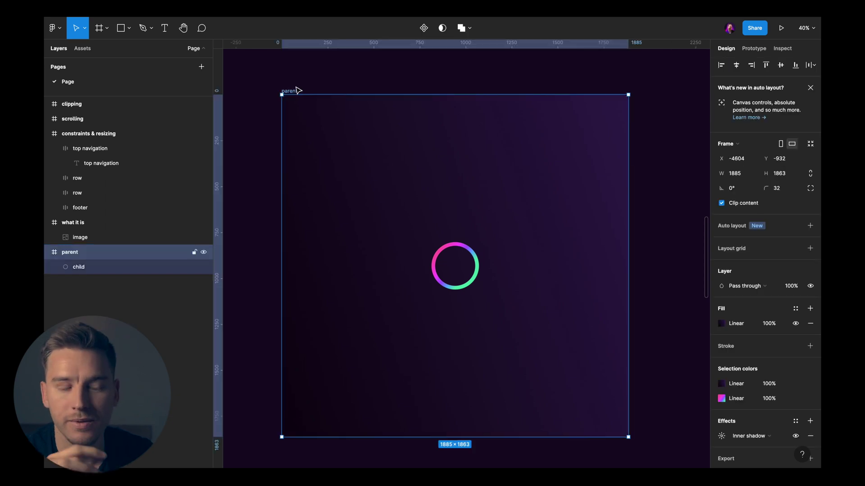
left_click(97, 268)
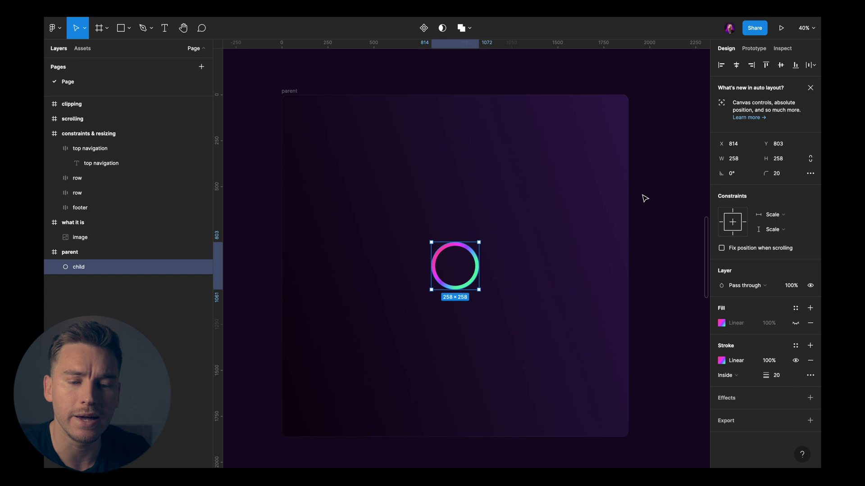
Set the ring's constraints to Left horizontally and Top vertically
left_click(775, 215)
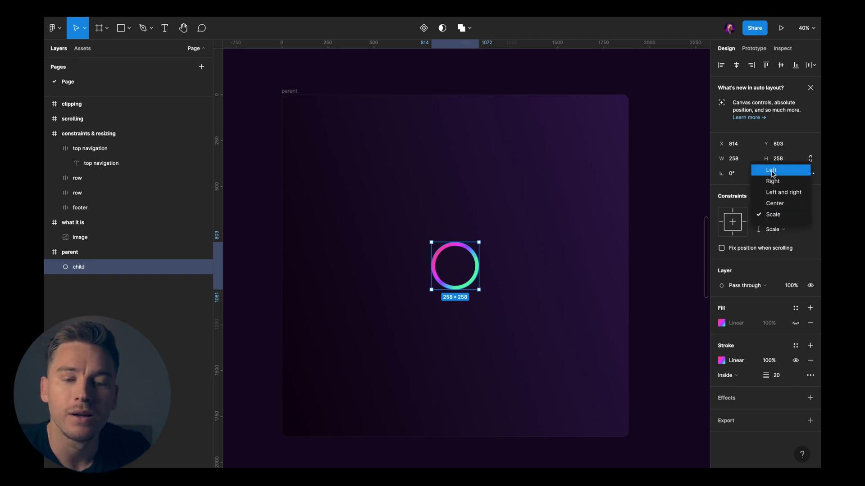
left_click(772, 175)
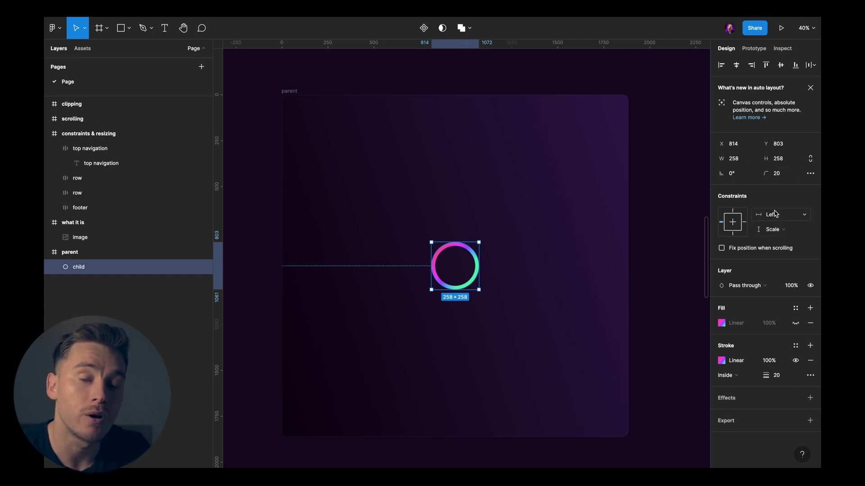
left_click(772, 229)
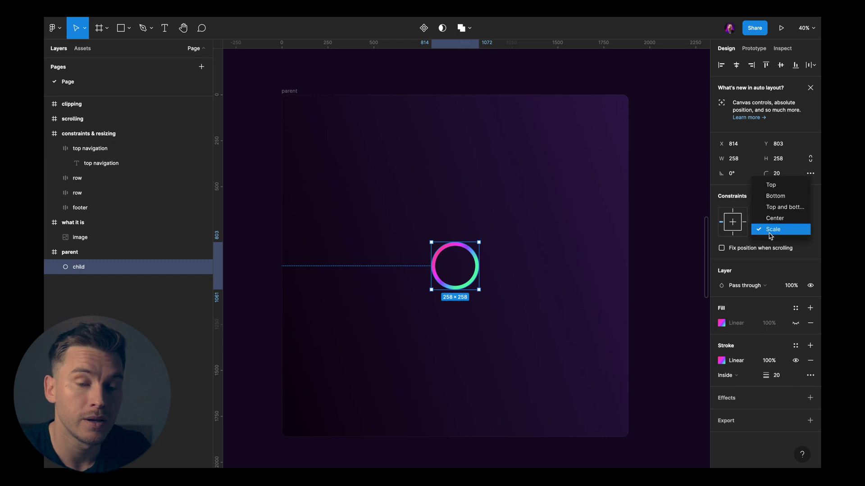
left_click(778, 190)
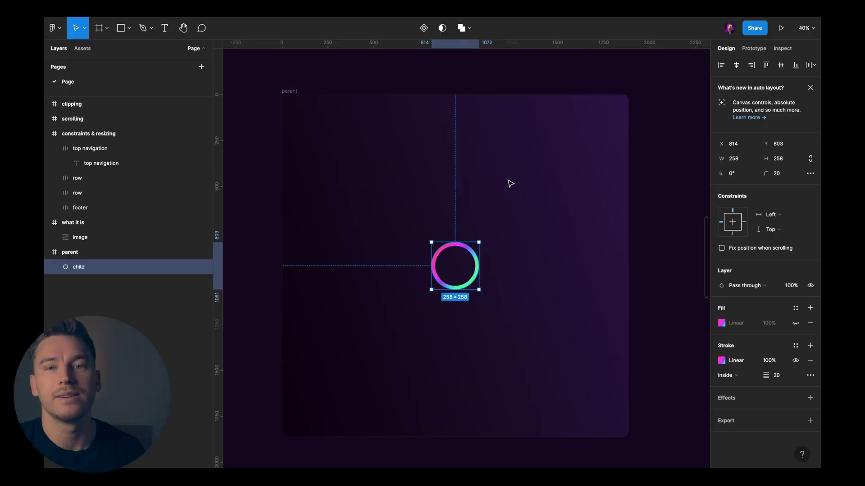
Enlarge the 'parent' frame to check the ring stays 258 × 258 and pinned top-left
left_click(295, 92)
scroll(484, 193, "down", 5)
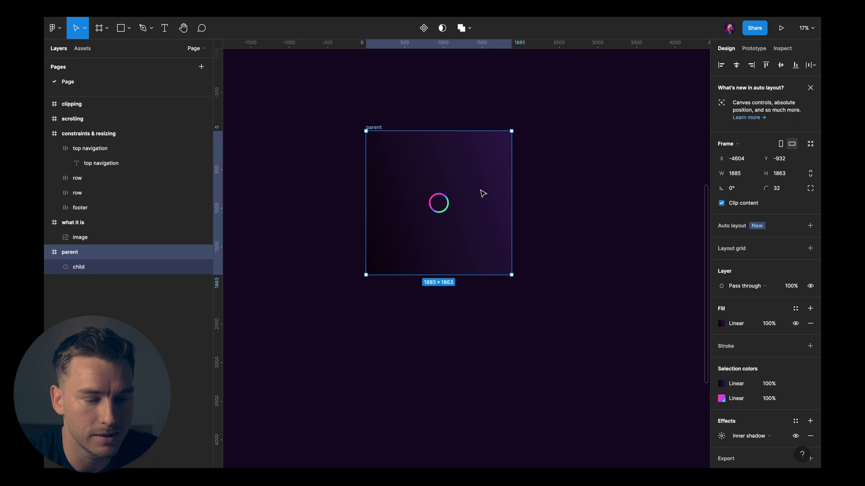
scroll(486, 203, "up", 2)
left_click_drag(520, 297, 609, 359)
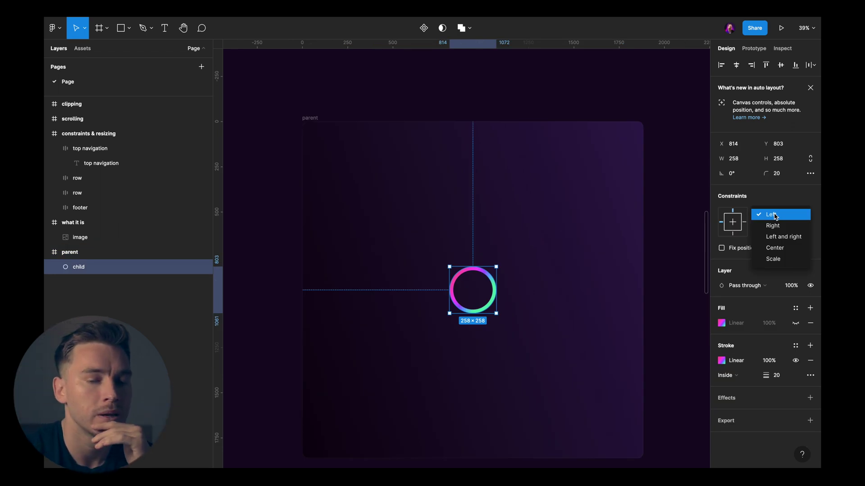
Change the ring's constraints to Right horizontally and Bottom vertically
left_click(773, 225)
left_click(774, 231)
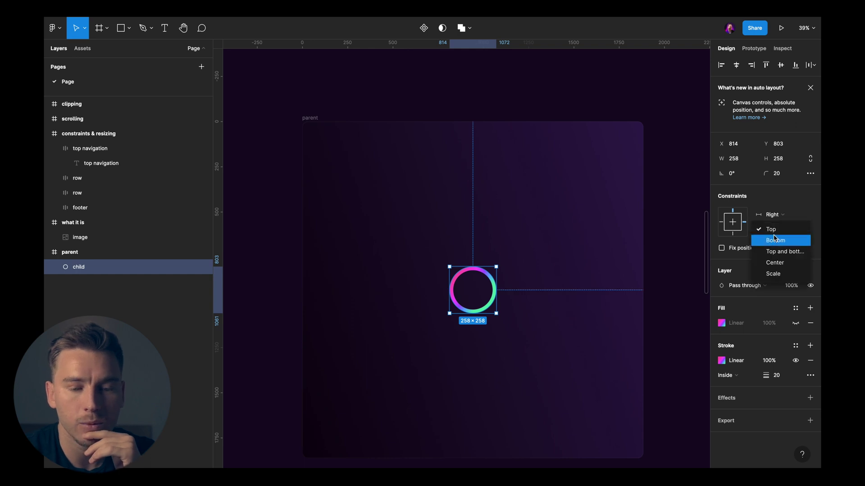
left_click(774, 240)
Resize 'parent' from its bottom-right corner to see the ring follow those edges
scroll(611, 247, "down", 2)
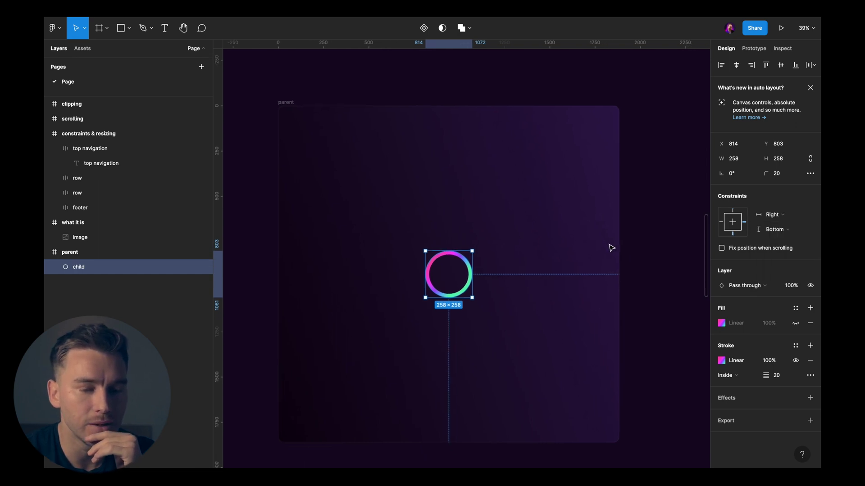
scroll(611, 247, "down", 1)
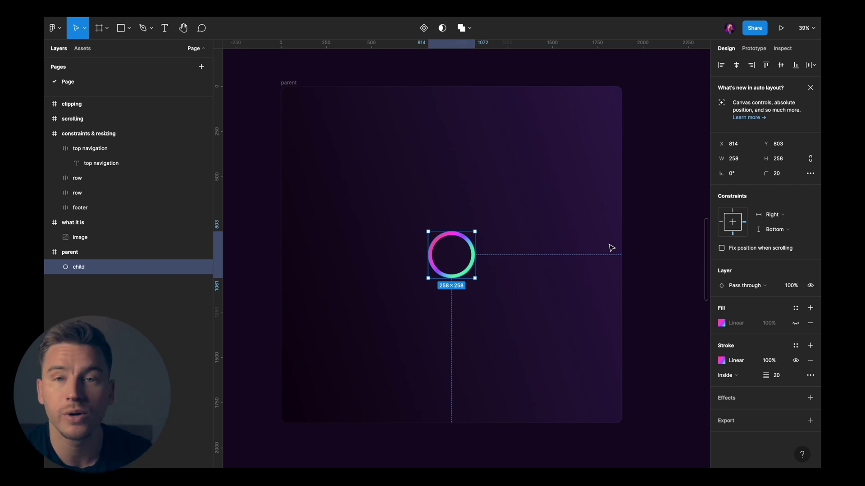
scroll(542, 193, "down", 3, "ctrl")
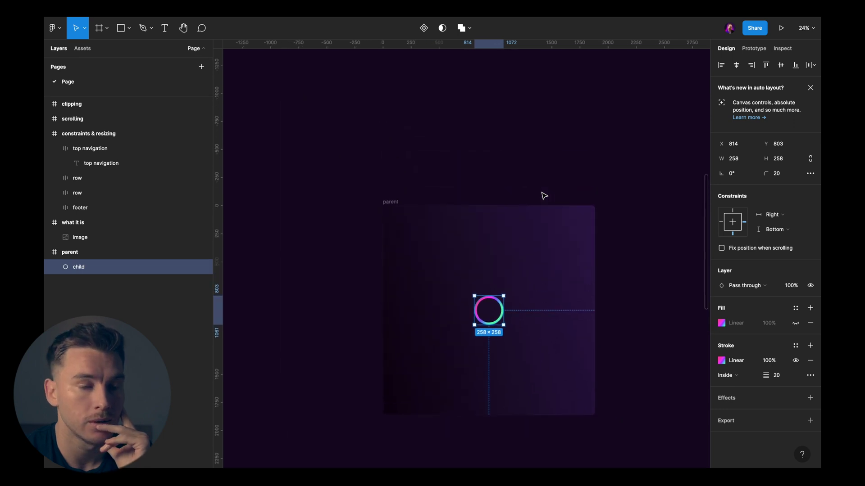
left_click(383, 173)
scroll(385, 170, "down", 2, "ctrl")
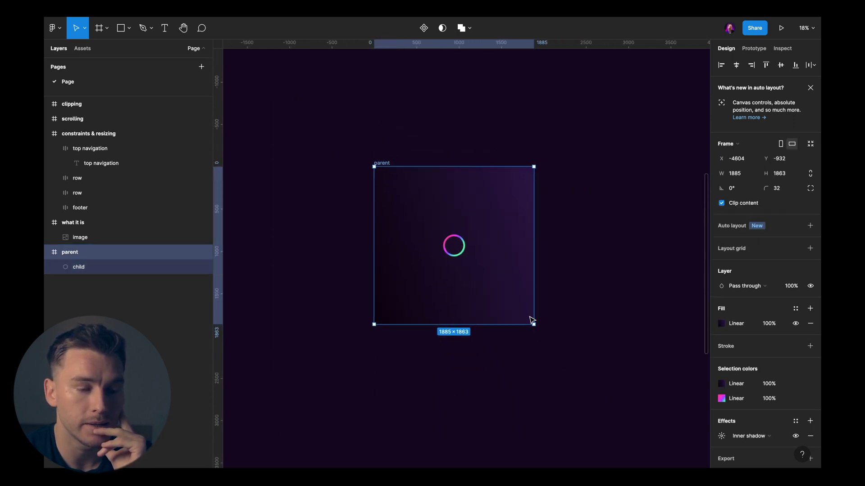
left_click_drag(535, 323, 629, 408)
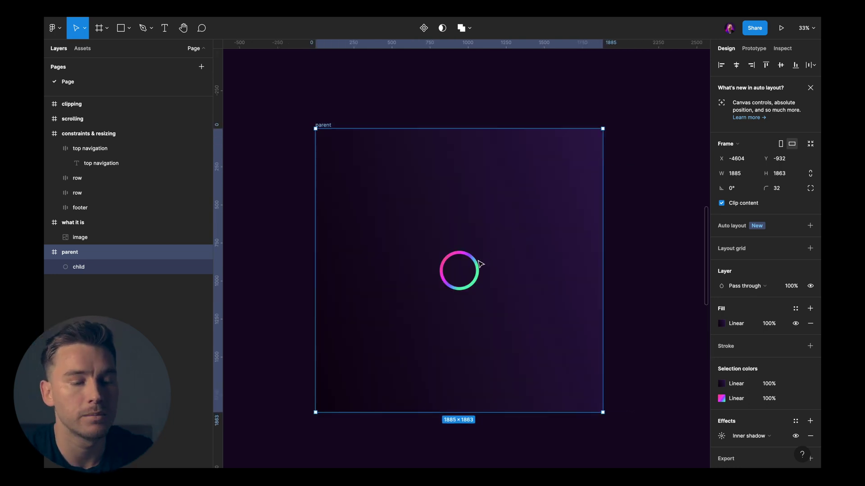
Set the ring's constraints to Left and right and Top and bottom
left_click(478, 264)
left_click(772, 214)
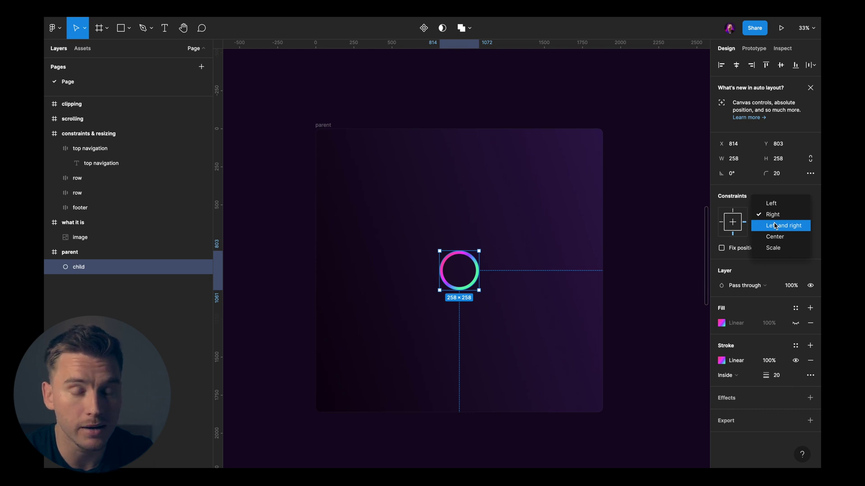
left_click(774, 226)
left_click(775, 228)
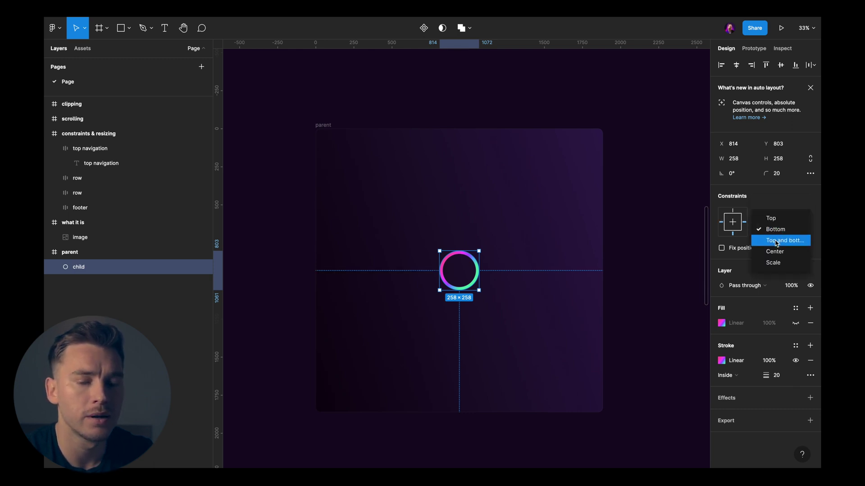
left_click(776, 241)
Widen 'parent' to 2805 and undo it, then make it taller to stretch the ring
scroll(609, 244, "down", 2)
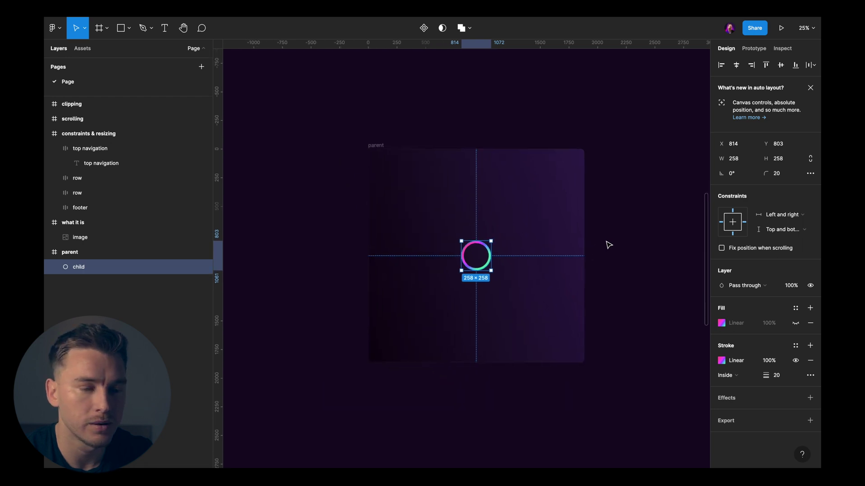
left_click(347, 152)
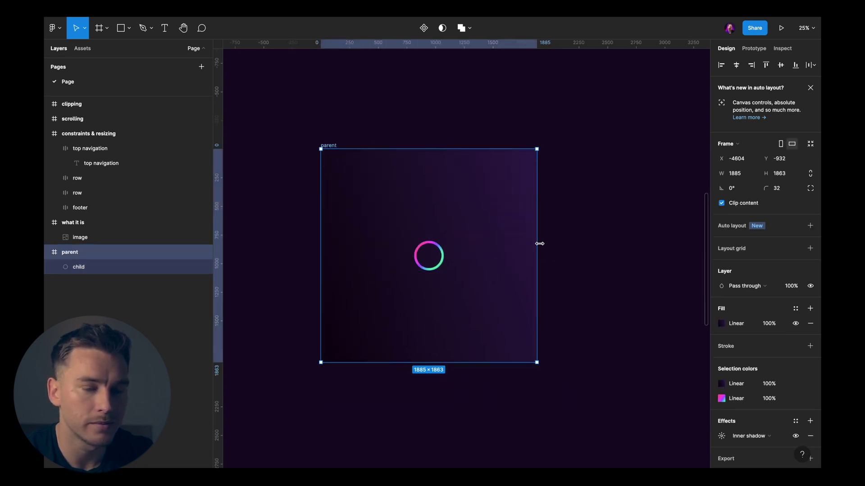
left_click_drag(540, 244, 642, 239)
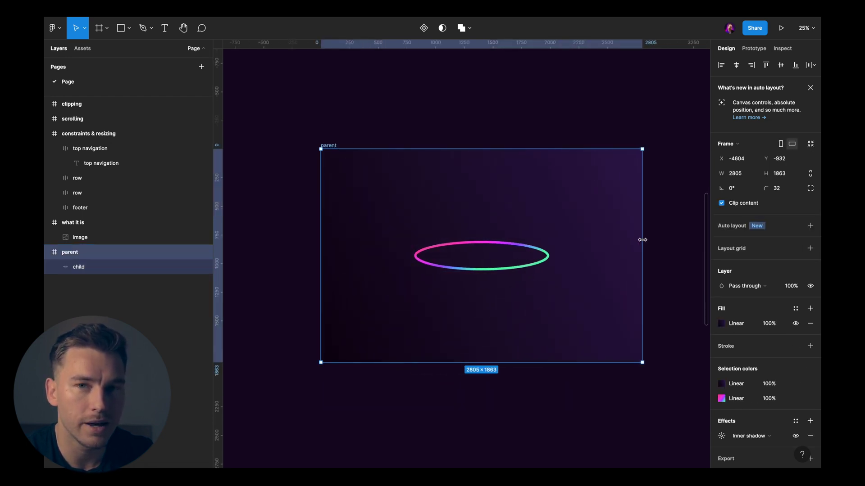
key("ctrl+z")
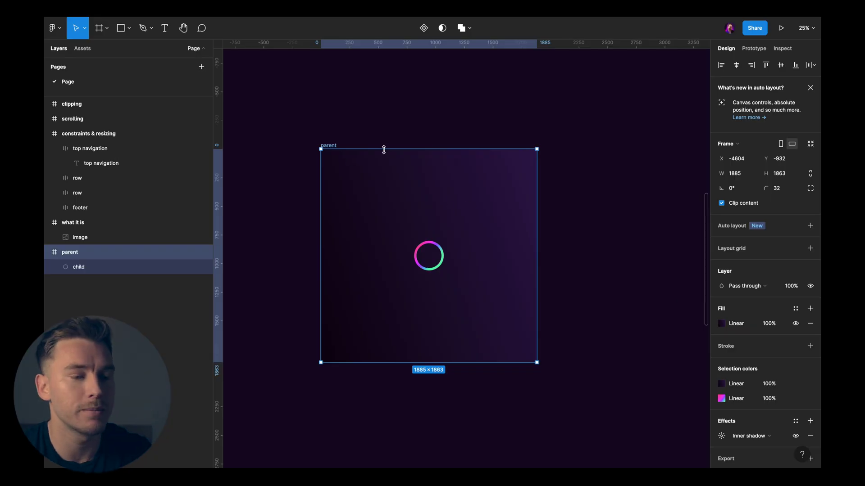
left_click_drag(384, 150, 379, 107)
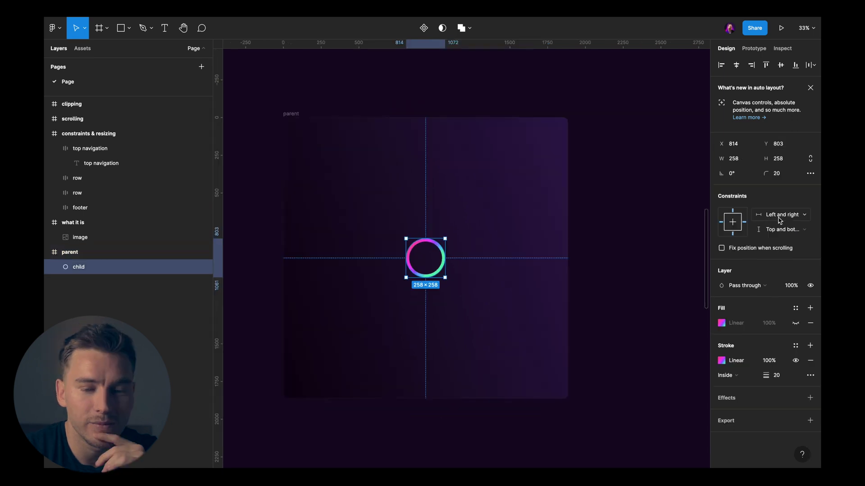
Set the ring's horizontal and vertical constraints to Center
left_click(776, 215)
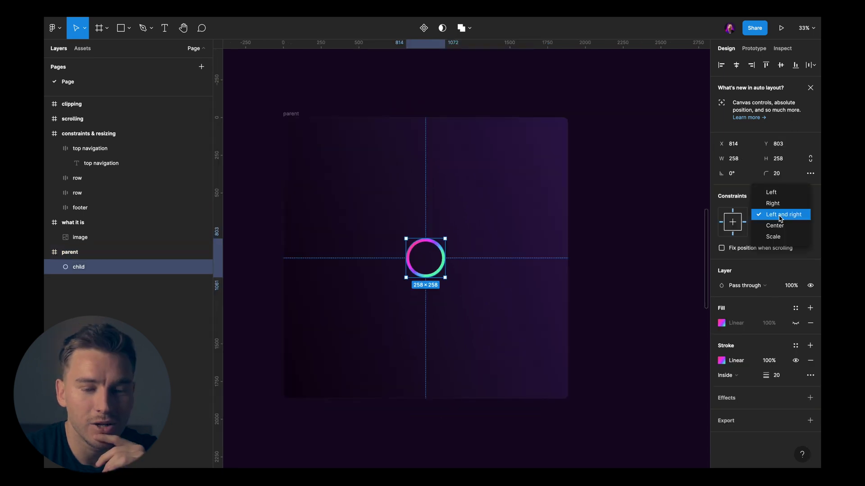
left_click(778, 224)
left_click(779, 229)
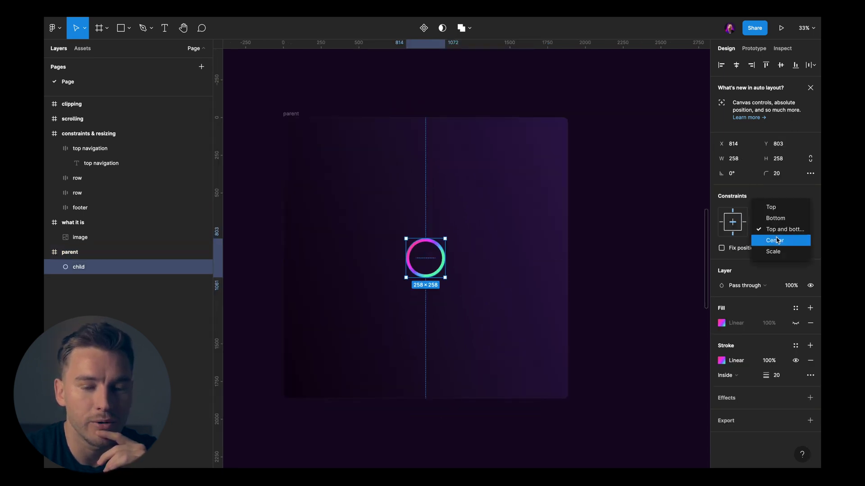
left_click(778, 240)
Widen and heighten 'parent', undoing each, to confirm the ring stays centred at 258 × 258
left_click(598, 210)
scroll(598, 209, "down", 3)
left_click(380, 141)
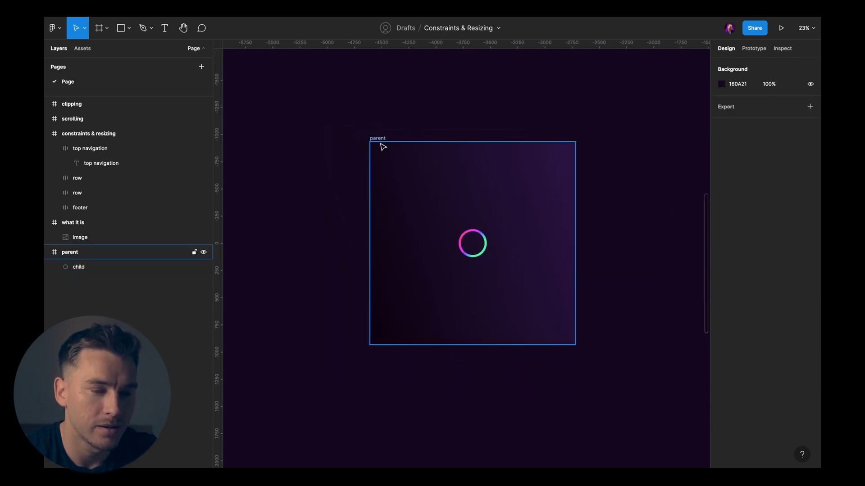
scroll(502, 185, "right", 5)
left_click_drag(473, 195, 632, 193)
key("ctrl+z")
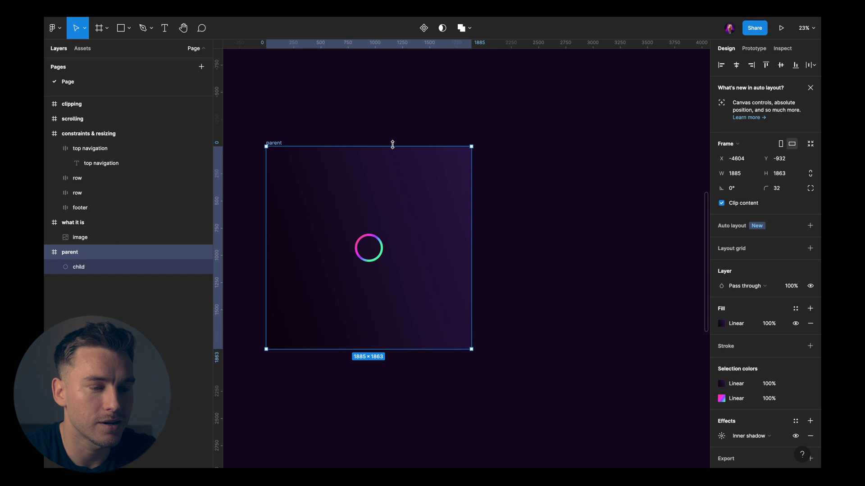
left_click_drag(392, 145, 390, 78)
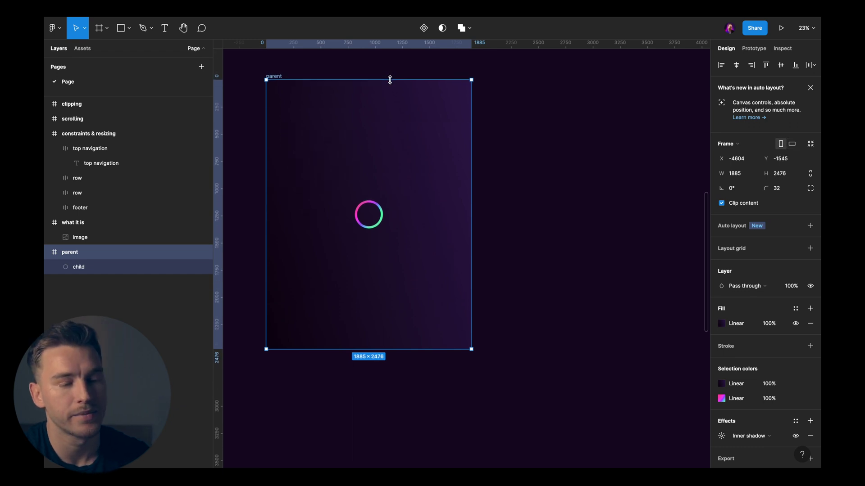
key("ctrl+z")
left_click(391, 237)
scroll(403, 237, "up", 3)
left_click(774, 214)
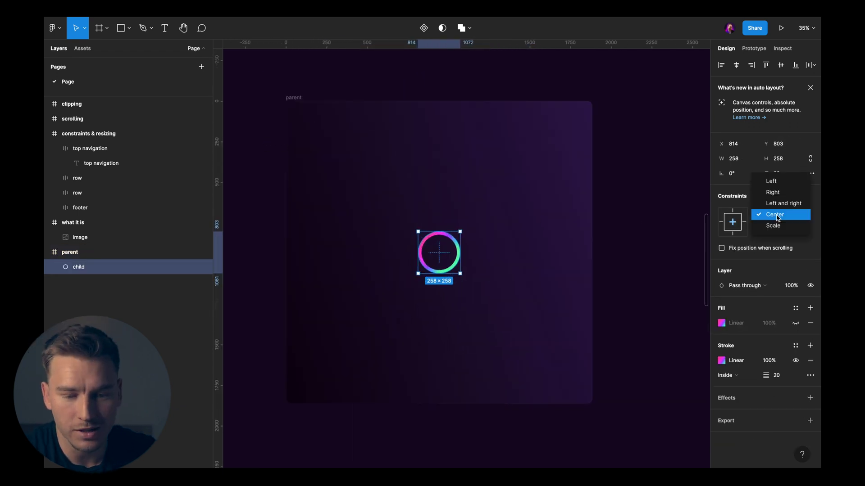
left_click(777, 225)
left_click(775, 229)
left_click(778, 244)
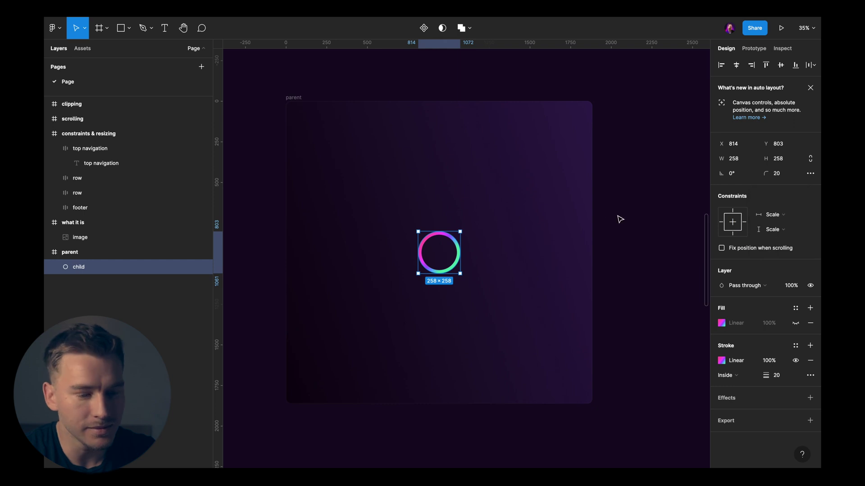
scroll(581, 207, "left", 2)
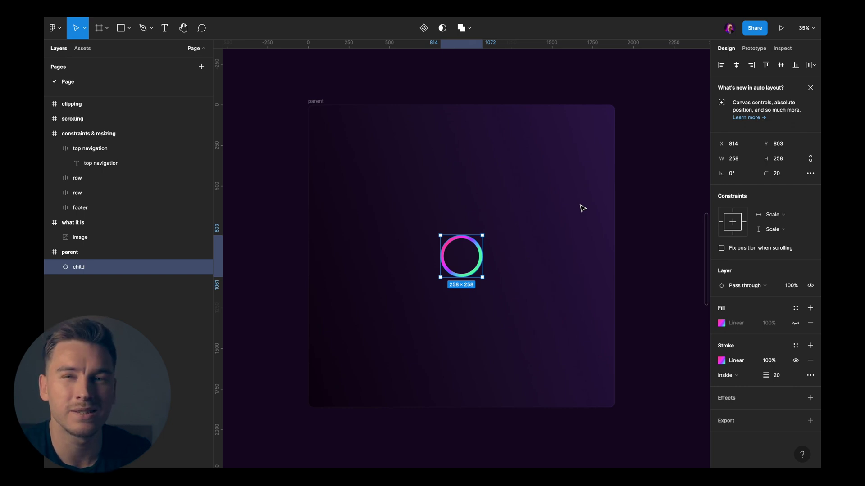
left_click(433, 158)
scroll(456, 229, "up", 2)
left_click(467, 257)
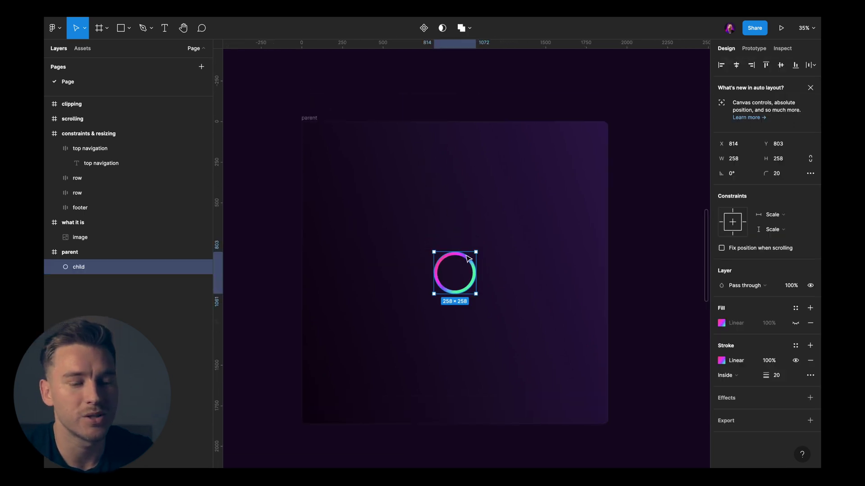
left_click(315, 118)
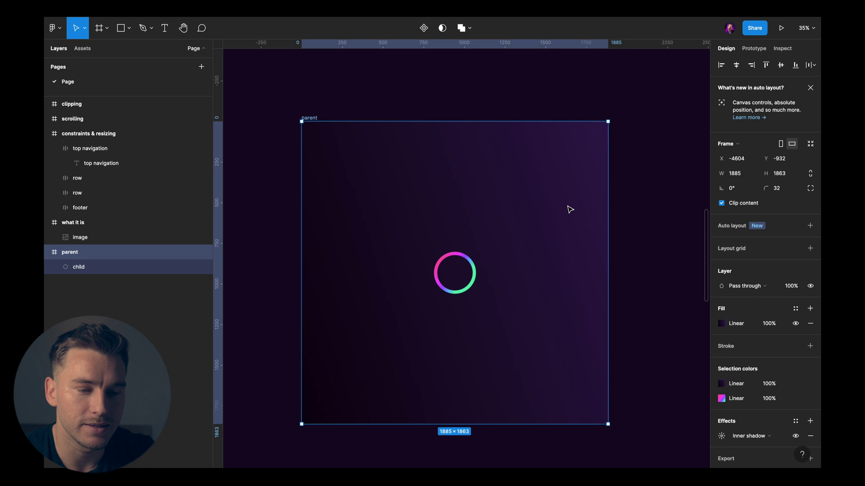
scroll(554, 216, "down", 2)
left_click_drag(535, 224, 652, 227)
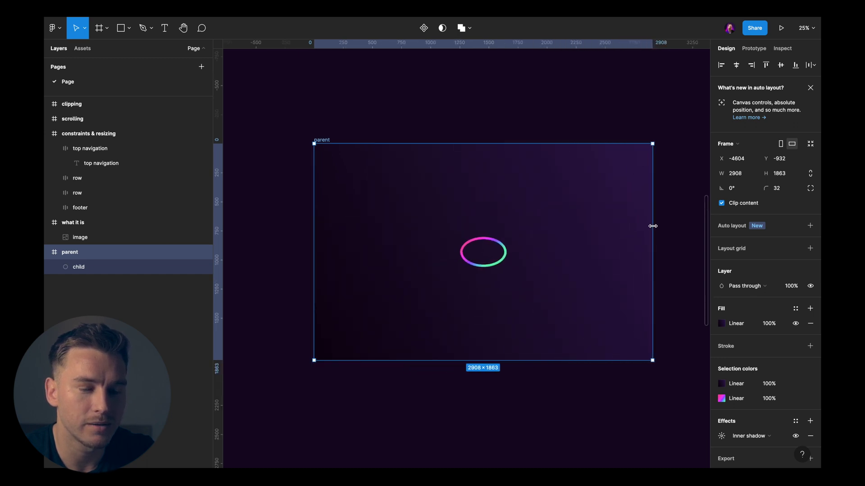
key("ctrl+z")
left_click_drag(462, 363, 466, 455)
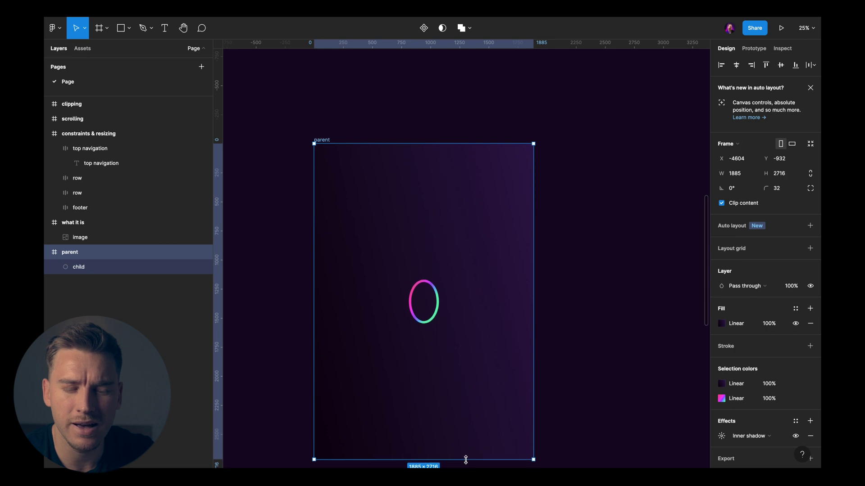
key("ctrl+z")
left_click_drag(536, 234, 629, 234)
key("ctrl+z")
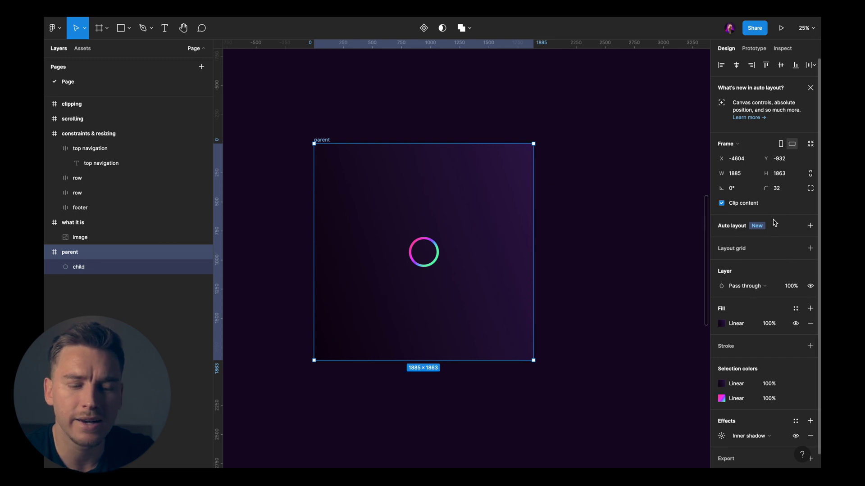
Set the child circle's constraints to Left and right and Top and bottom
left_click(437, 247)
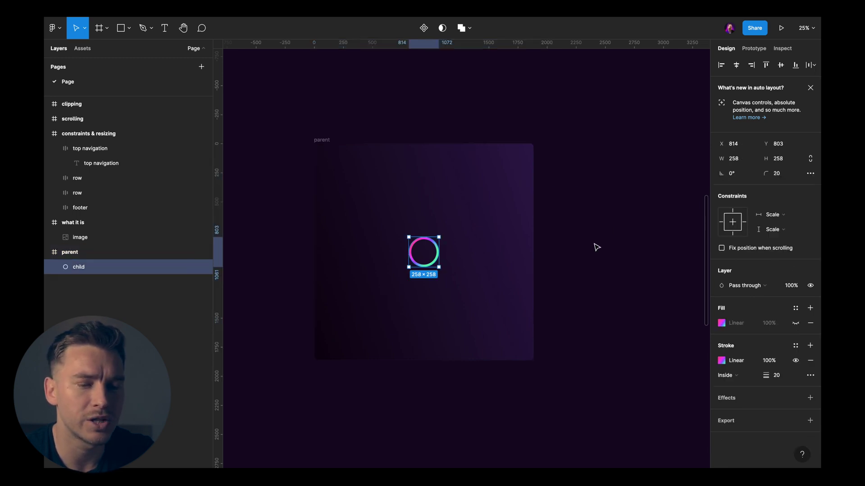
left_click(779, 215)
left_click(777, 195)
left_click(779, 229)
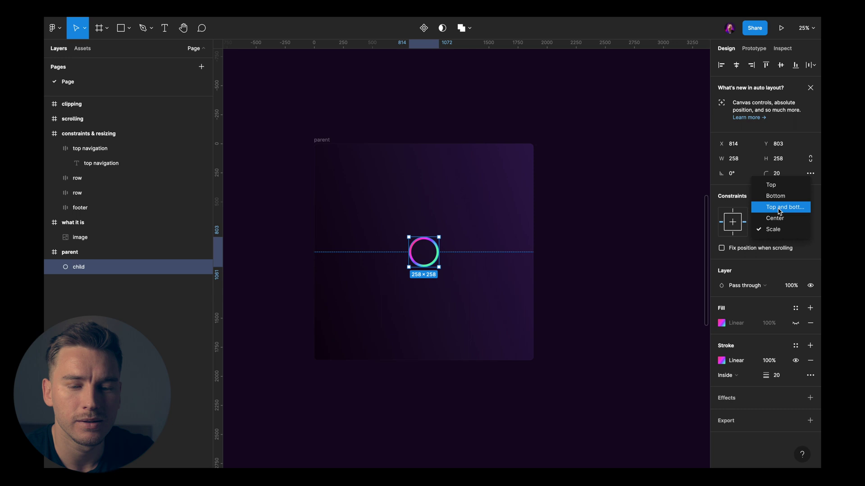
left_click(778, 207)
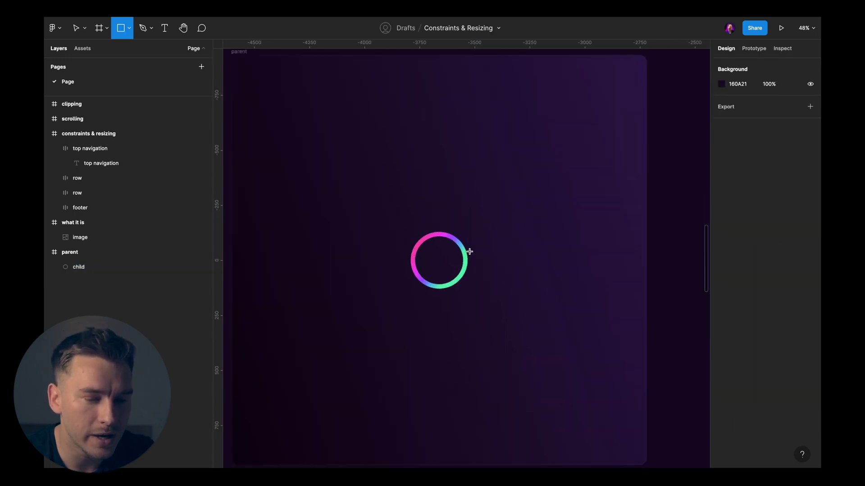
Draw a bar beside the circle, align it to the circle, then delete it
left_click_drag(469, 251, 645, 270)
scroll(491, 269, "up", 3)
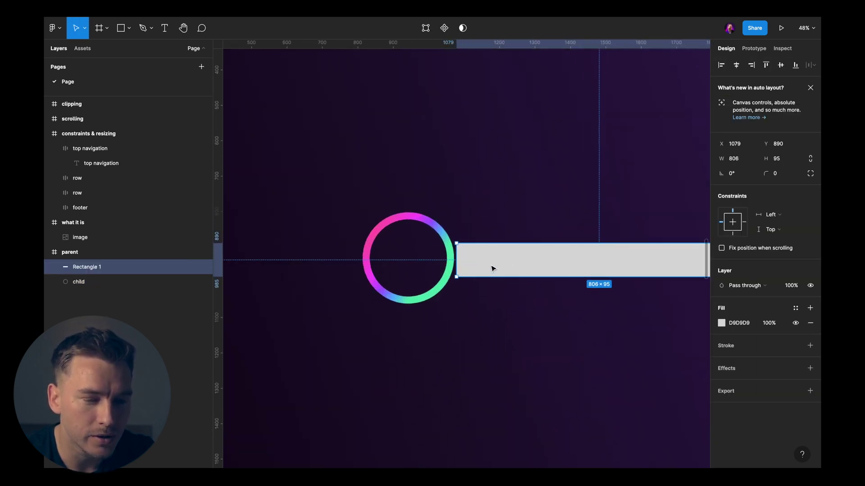
scroll(458, 253, "up", 5)
left_click_drag(453, 254, 449, 253)
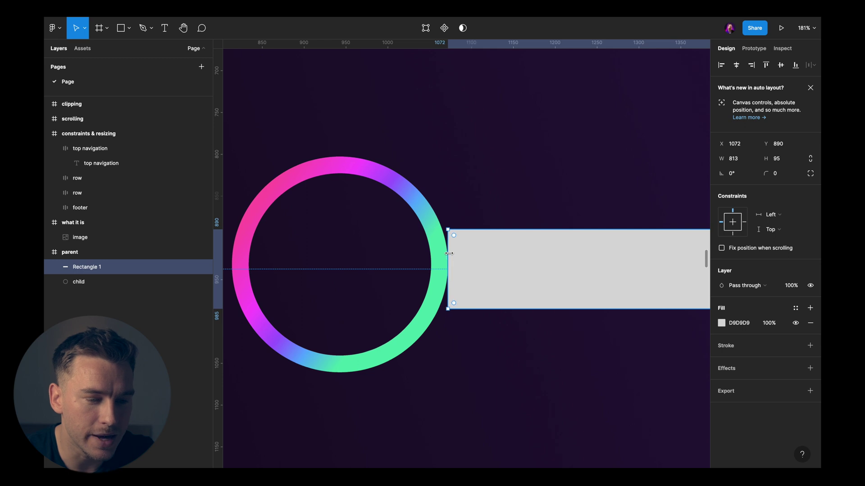
scroll(449, 254, "down", 10)
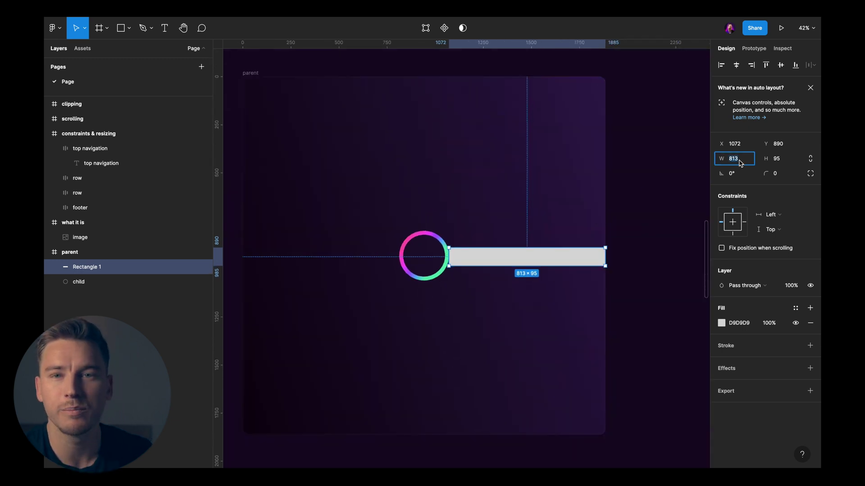
left_click_drag(490, 249, 475, 245)
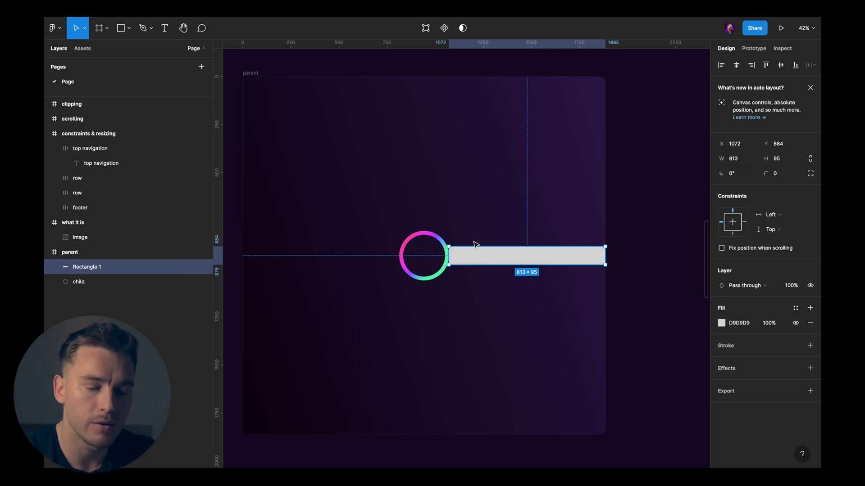
key("Delete")
Widen 'parent' to 2652 to stretch the circle, and paste the bar near its right edge
scroll(474, 245, "down", 3)
left_click(322, 136)
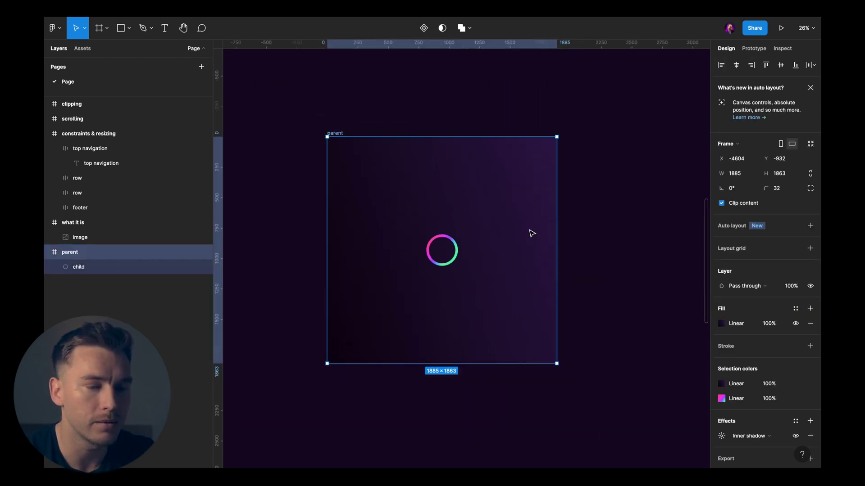
scroll(531, 231, "down", 1)
left_click_drag(536, 228, 620, 223)
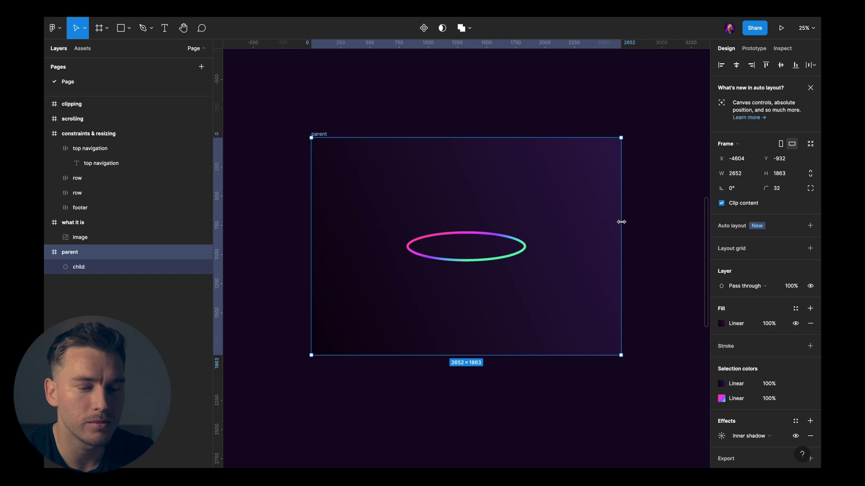
key("ctrl+v")
scroll(473, 245, "up", 3)
left_click_drag(491, 248, 630, 245)
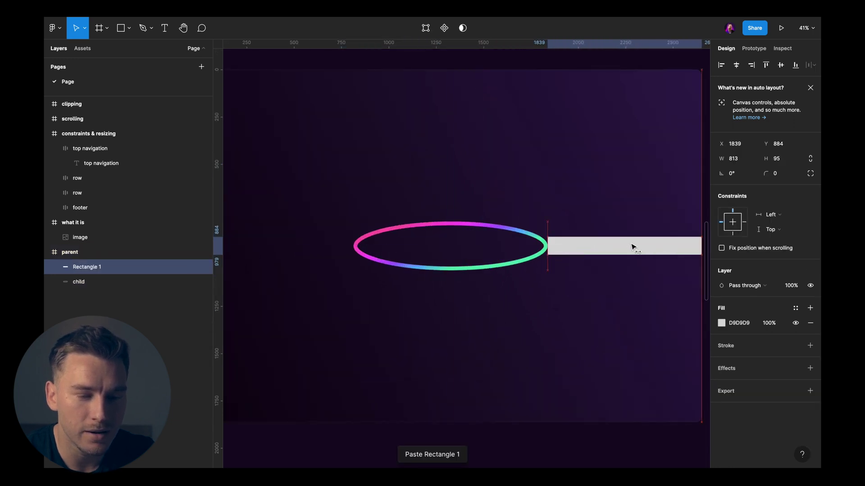
scroll(629, 245, "right", 2)
scroll(627, 247, "up", 2)
scroll(627, 247, "right", 1)
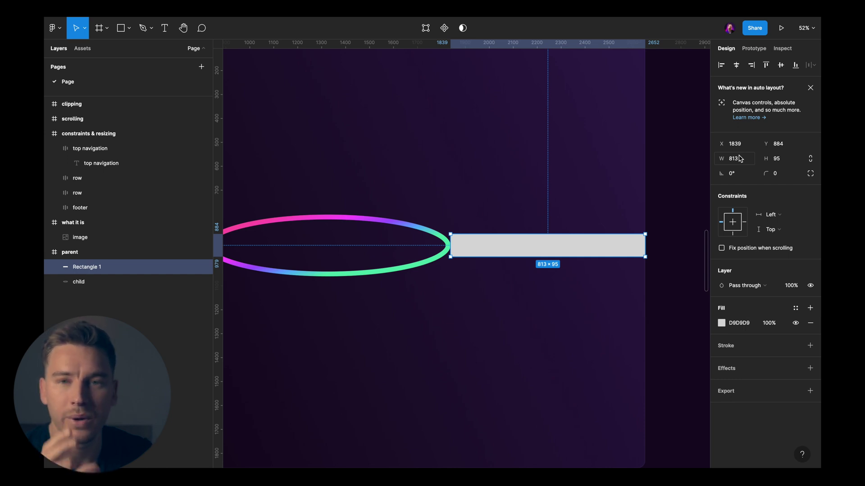
Undo the widening and reset both of the circle's constraints to Scale
key("ctrl+z")
key("ctrl+z")
key("ctrl+z")
key("ctrl+z")
key("ctrl+z")
scroll(612, 187, "down", 2)
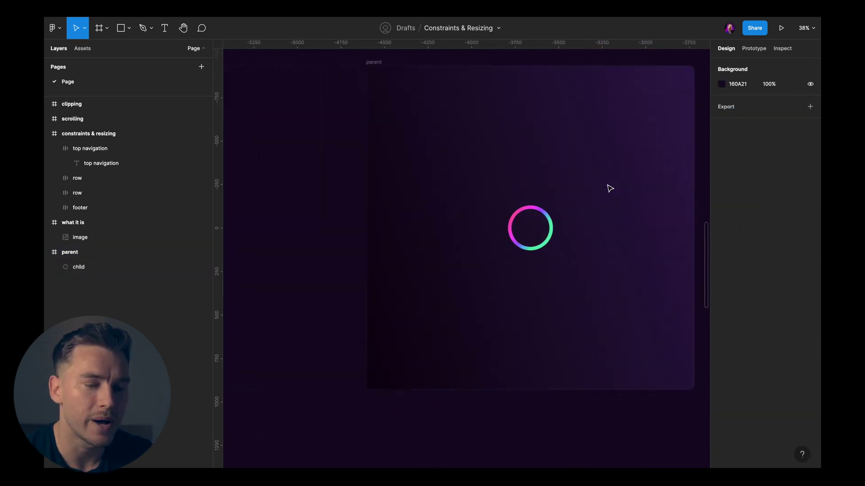
scroll(630, 220, "right", 2)
left_click(779, 214)
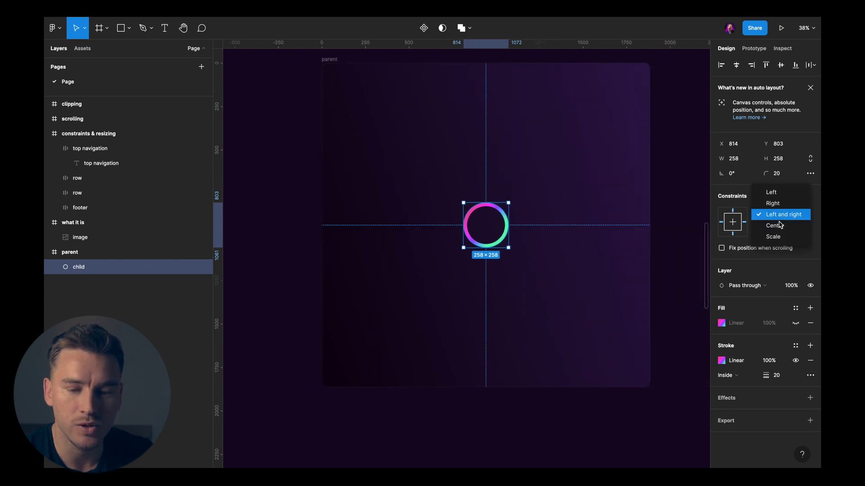
left_click(778, 237)
left_click(780, 230)
left_click(774, 240)
Widen 'parent', paste 'Rectangle 1' and move it to X 1941 against the right edge
scroll(588, 241, "right", 2)
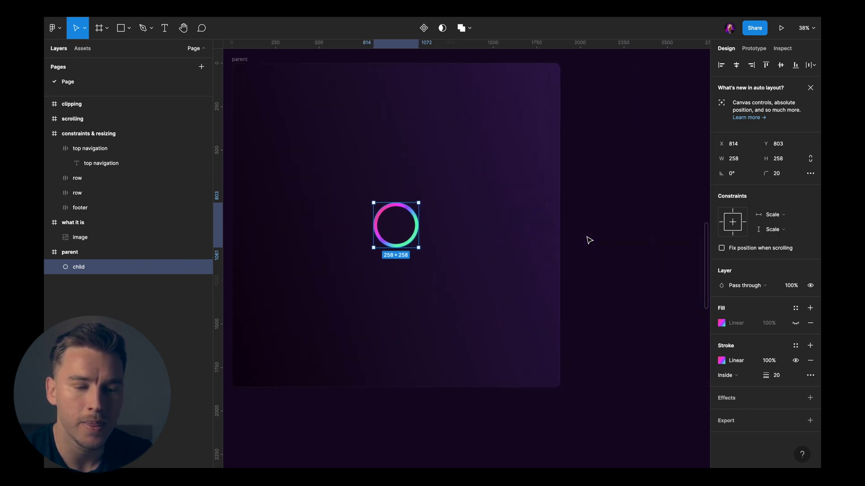
left_click(589, 242)
scroll(554, 225, "down", 3)
left_click(348, 122)
scroll(491, 164, "down", 1)
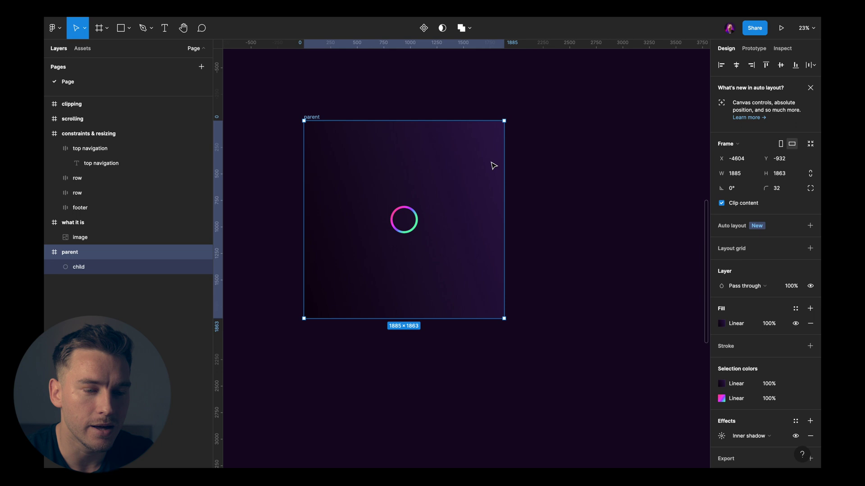
scroll(495, 171, "right", 1)
left_click_drag(508, 178, 587, 171)
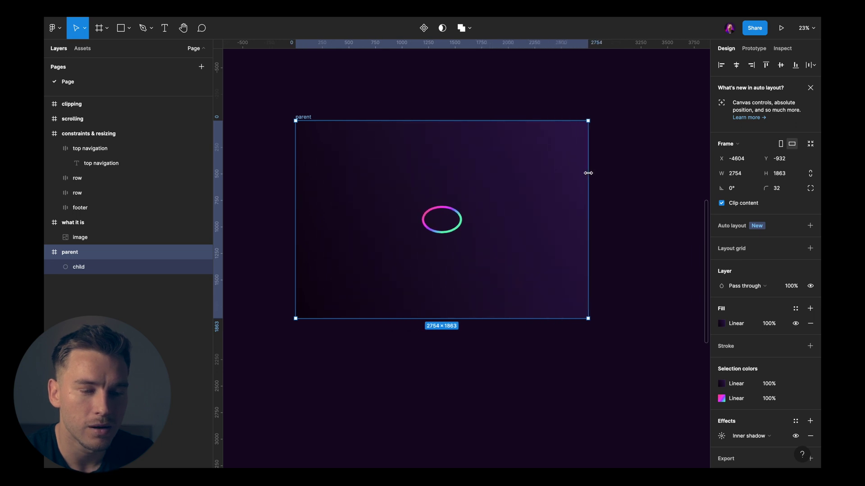
key("ctrl+v")
left_click_drag(487, 226, 582, 224)
scroll(540, 229, "up", 3)
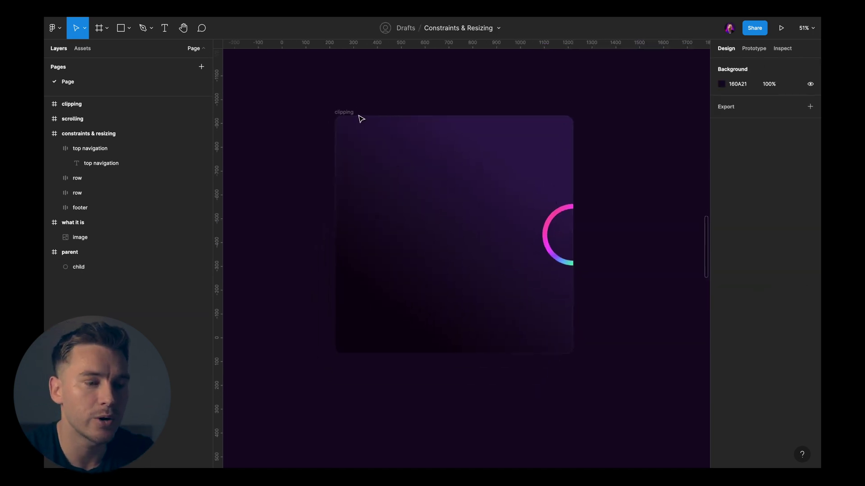
Select the 1000 × 1000 'clipping' frame and reveal its 'Union' ring layer
left_click(360, 118)
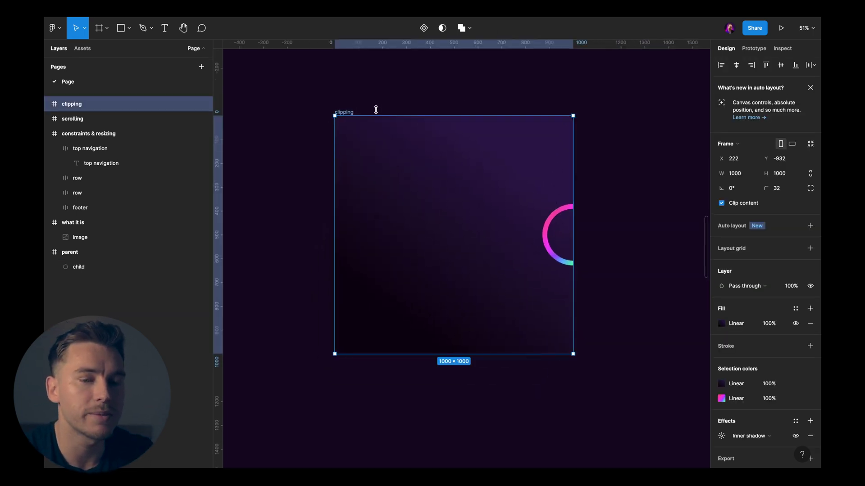
scroll(466, 96, "up", 2)
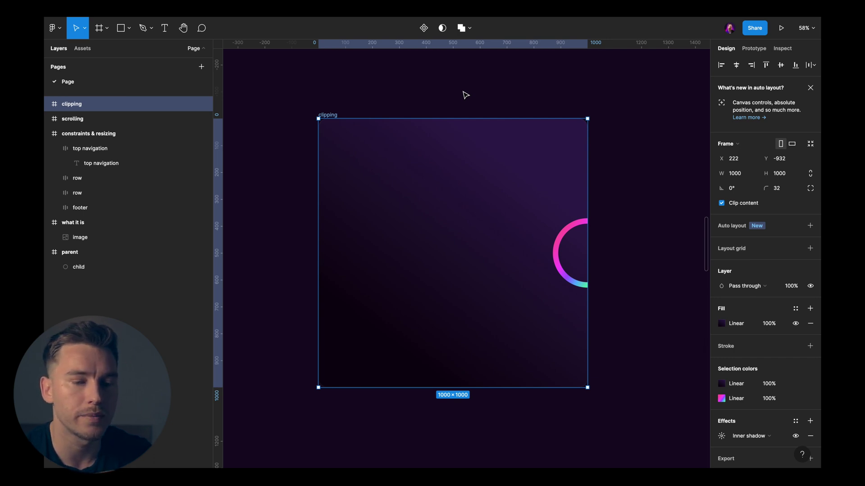
scroll(466, 95, "up", 3)
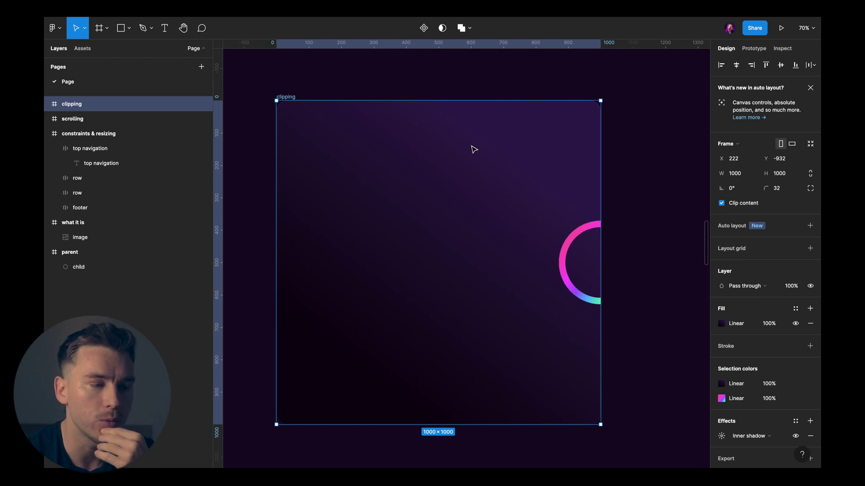
left_click(46, 105)
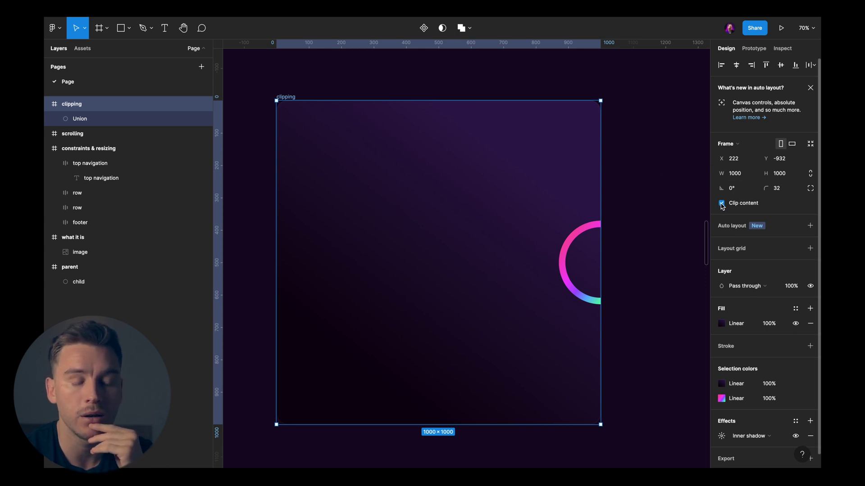
Turn Clip content off, adjust the ring, then turn Clip content back on
left_click(721, 204)
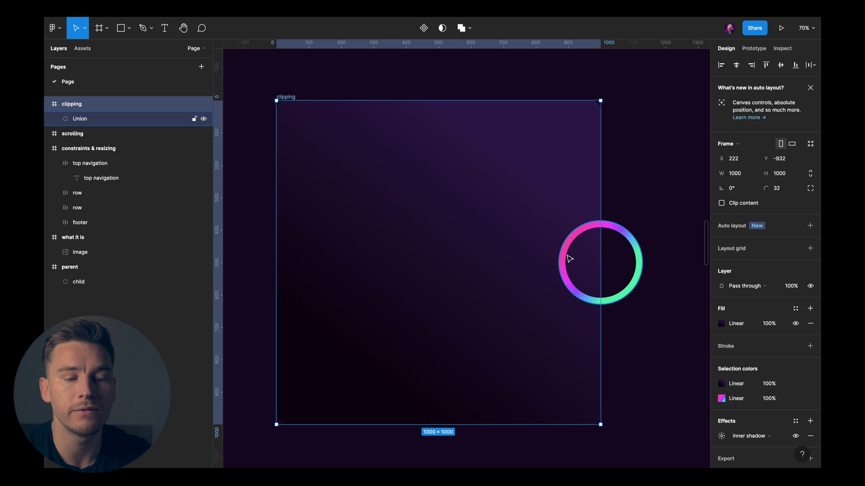
left_click_drag(568, 255, 590, 247)
left_click(571, 247)
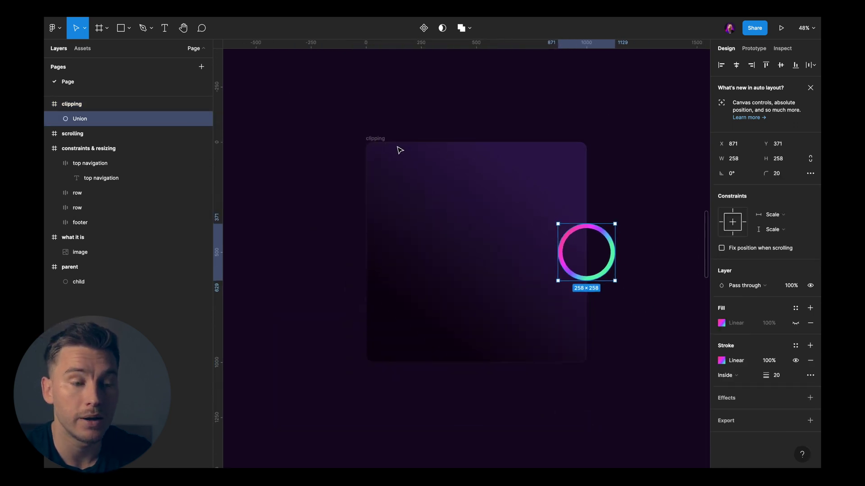
left_click(360, 130)
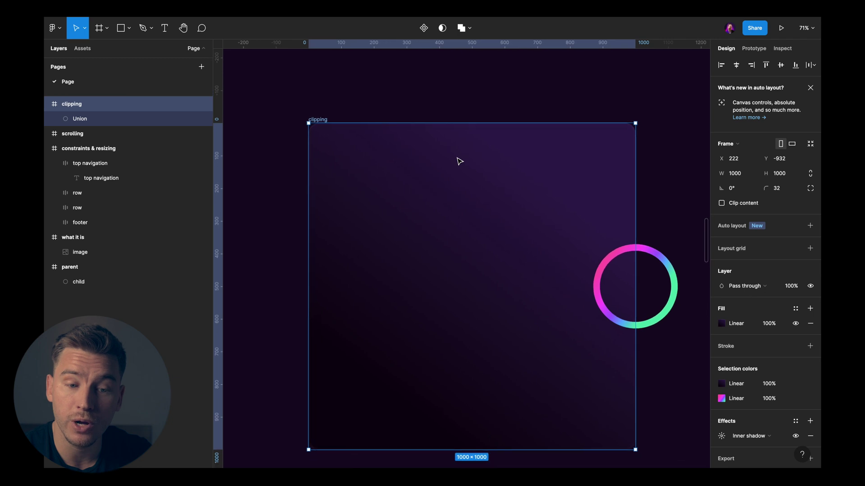
scroll(460, 161, "right", 2)
scroll(460, 161, "down", 1)
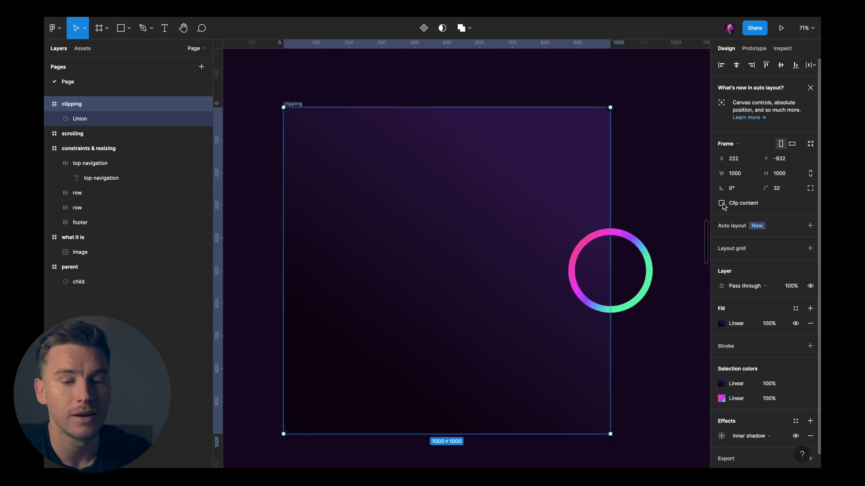
left_click(722, 204)
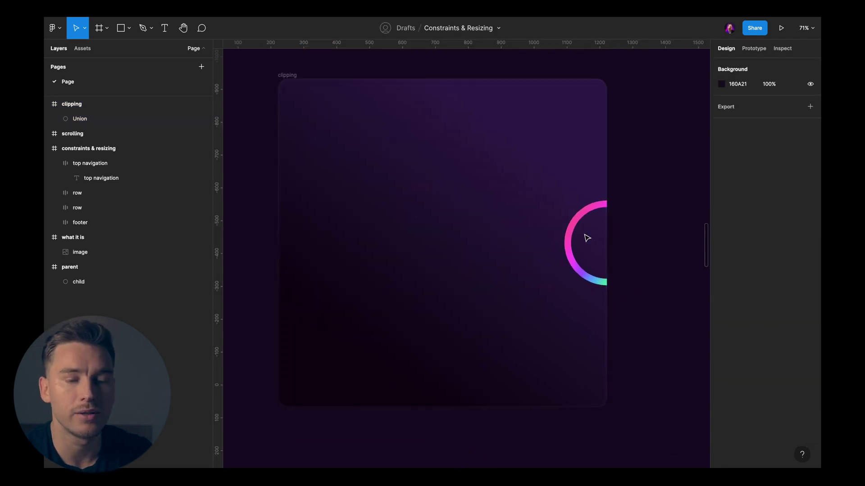
Select the 440 × 750 'scrolling' frame and turn off its Clip content
scroll(587, 238, "right", 2)
scroll(586, 237, "up", 1)
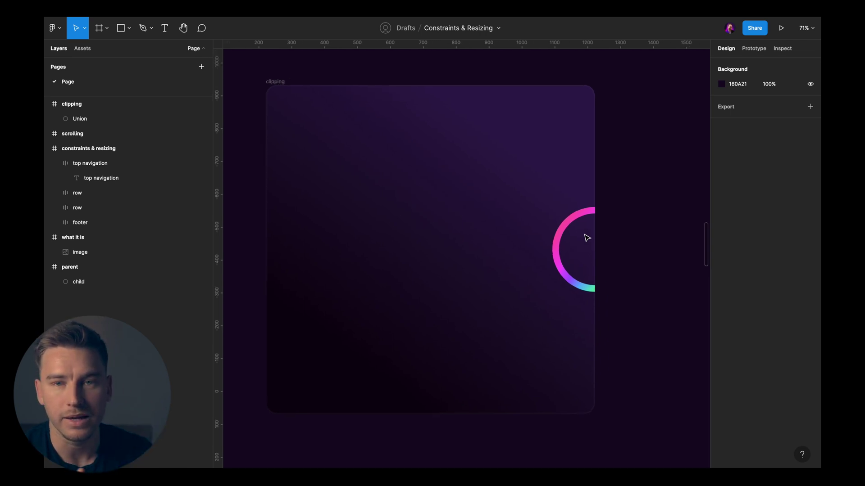
scroll(587, 238, "right", 20)
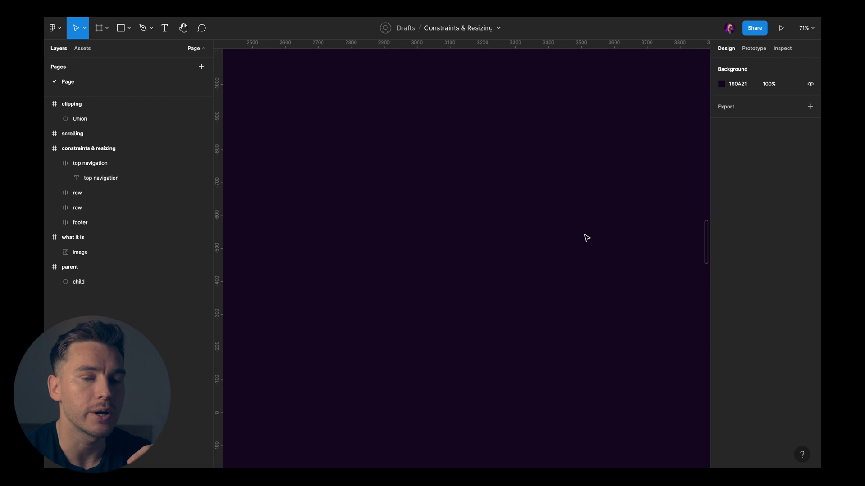
scroll(587, 237, "right", 12)
left_click(396, 107)
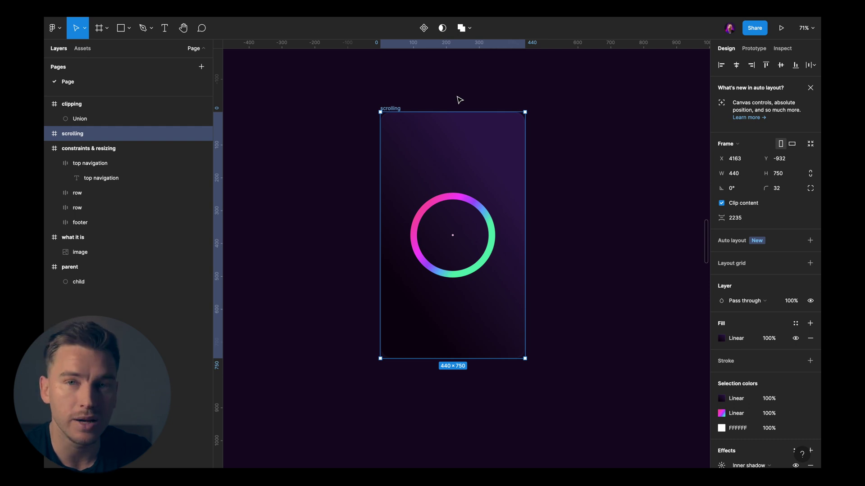
scroll(504, 161, "down", 5)
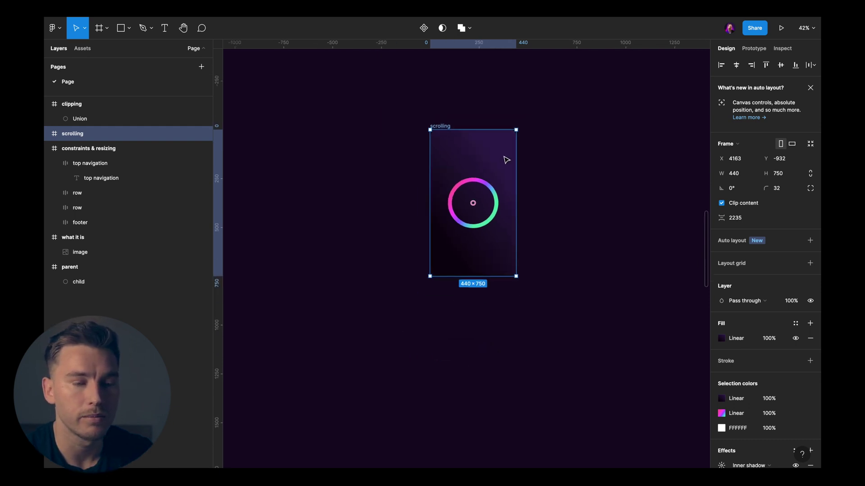
scroll(507, 160, "up", 5)
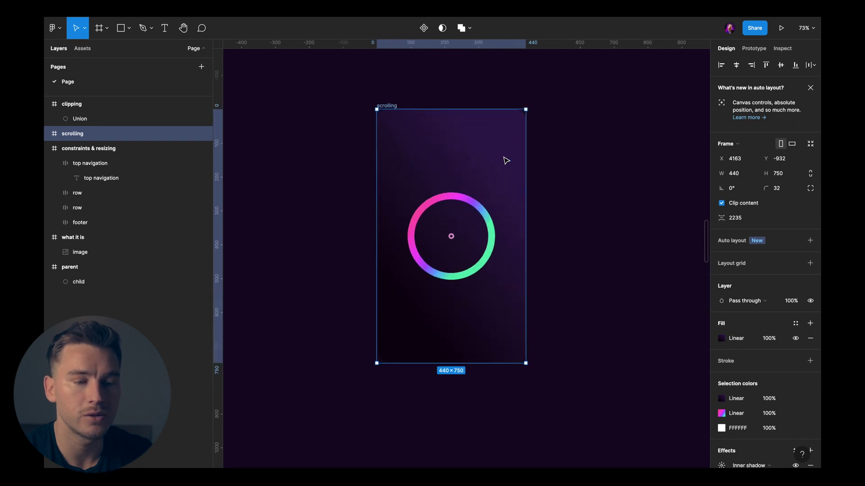
scroll(518, 140, "down", 5)
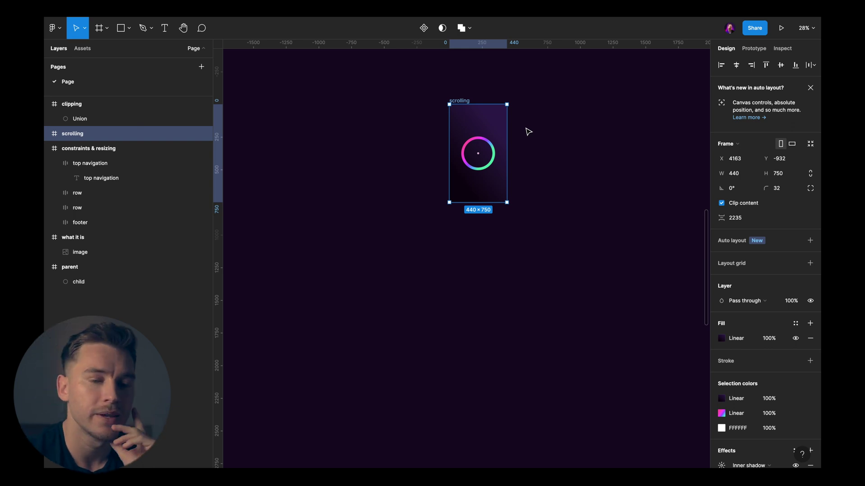
scroll(647, 195, "down", 2)
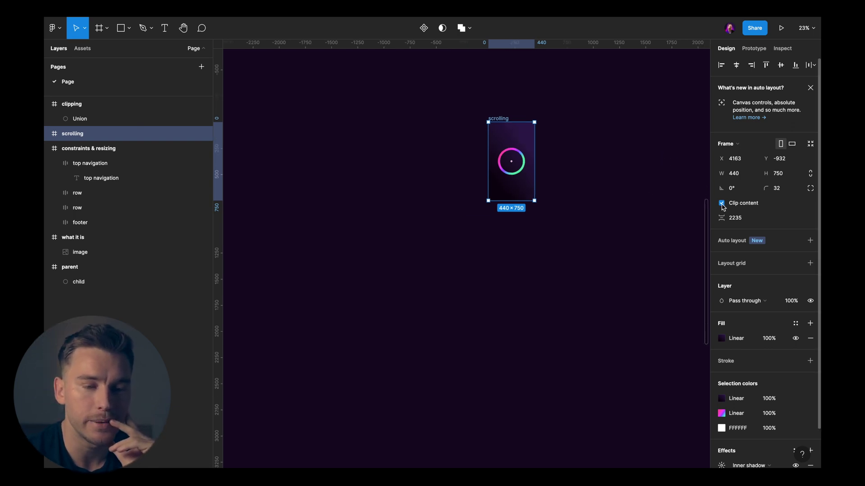
left_click(722, 203)
Select the 'BOTTOM' text at Y 2739, then return to its parent 'scrolling' frame
left_click(468, 397)
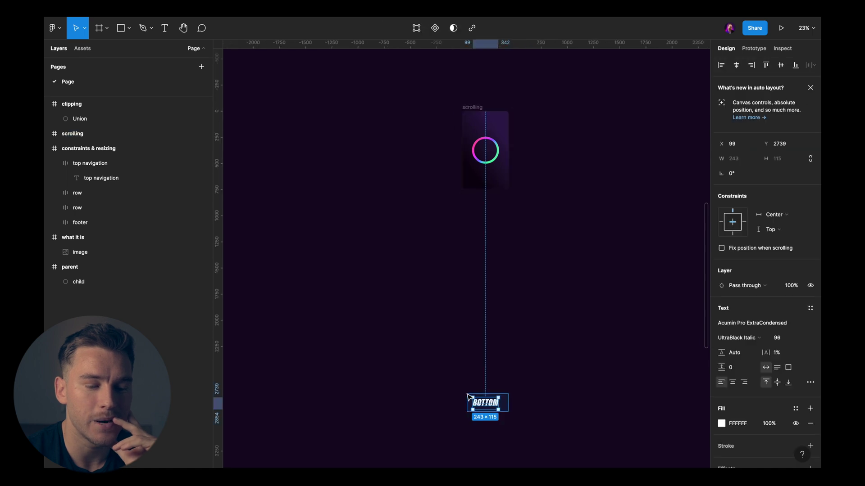
left_click_drag(464, 389, 525, 420)
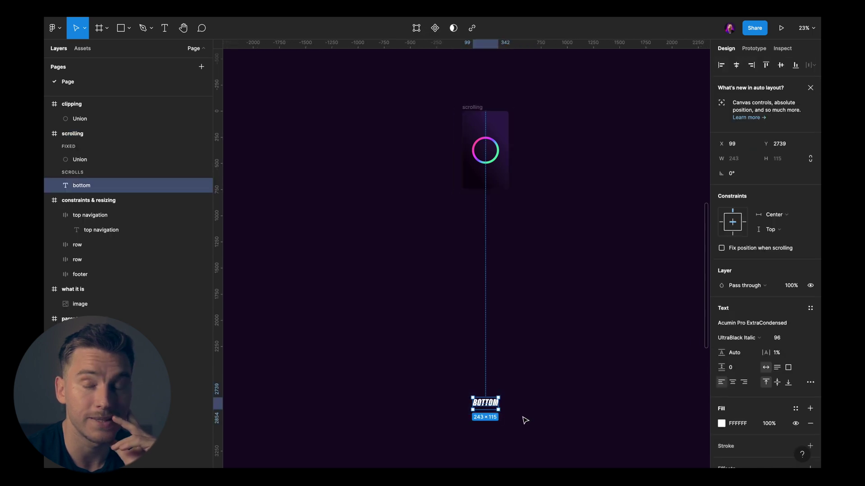
key("shift+Return")
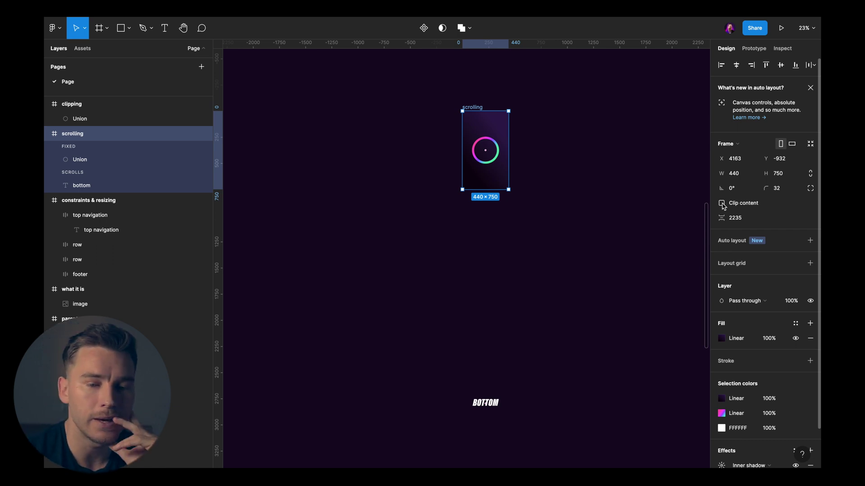
Re-enable Clip content on 'scrolling' and add it as prototype starting point 'Flow 1'
left_click(721, 204)
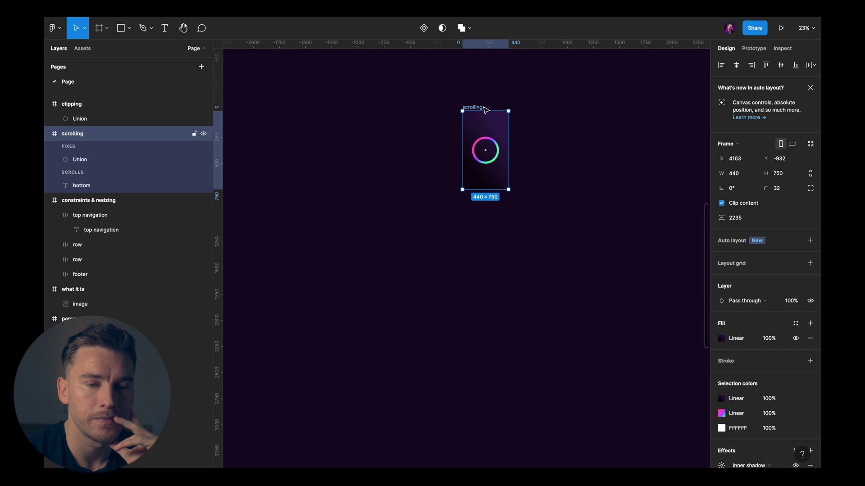
left_click(752, 49)
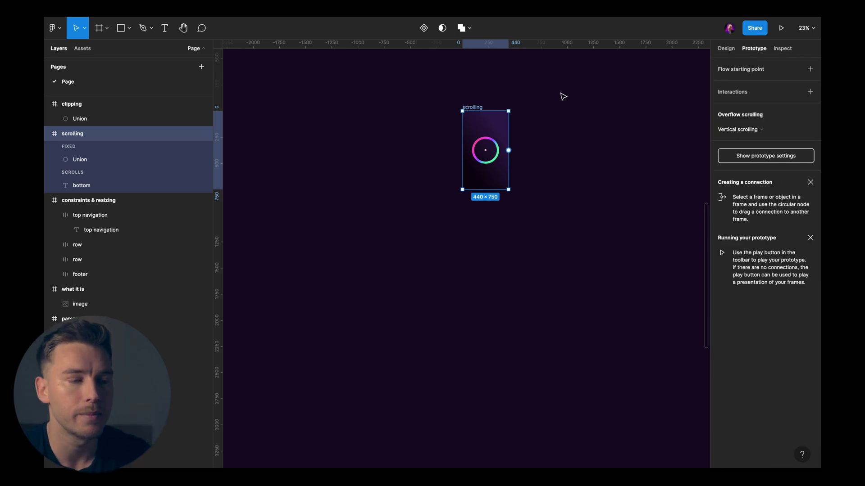
scroll(535, 97, "up", 3)
left_click(406, 194)
left_click(405, 126)
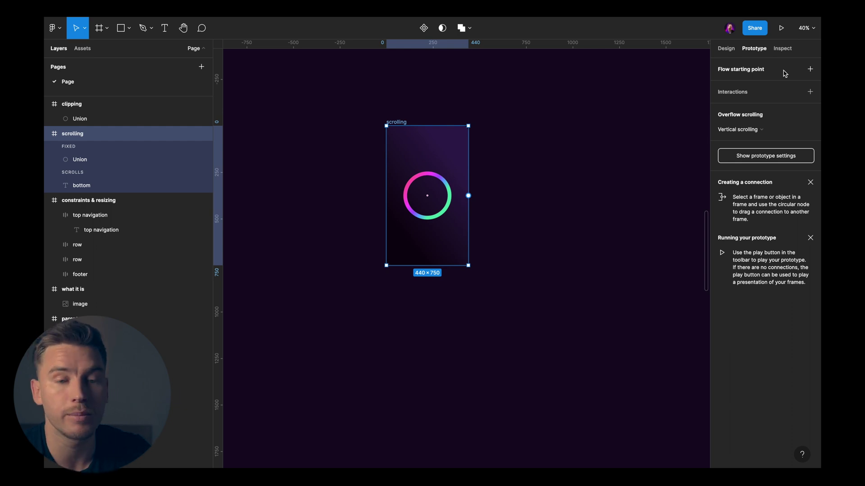
left_click(810, 69)
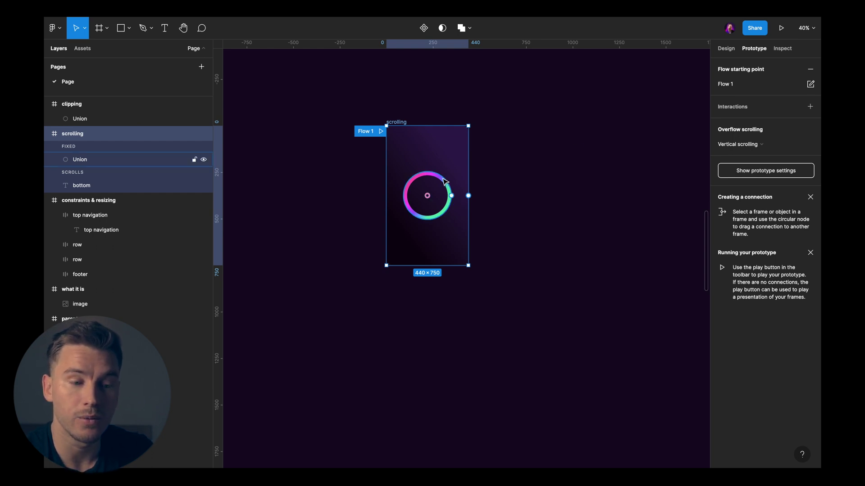
Turn off Clip content on the scrolling frame and stretch it down past the BOTTOM text
key("alt+8")
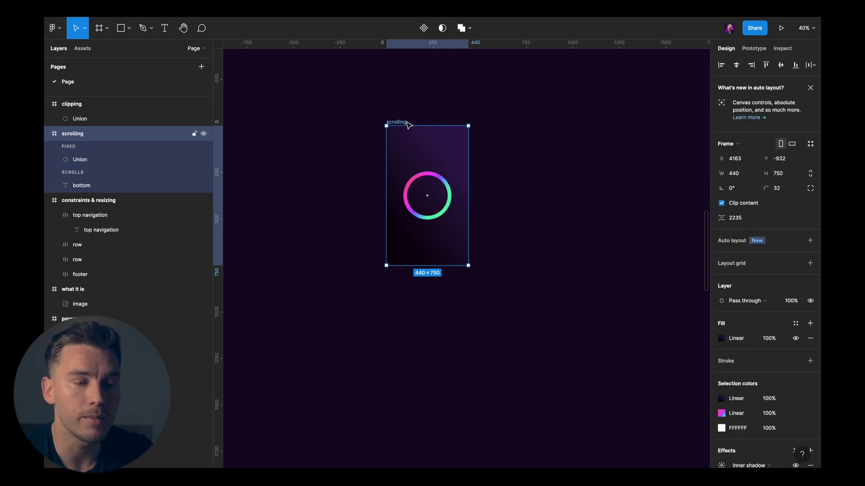
scroll(408, 124, "down", 3)
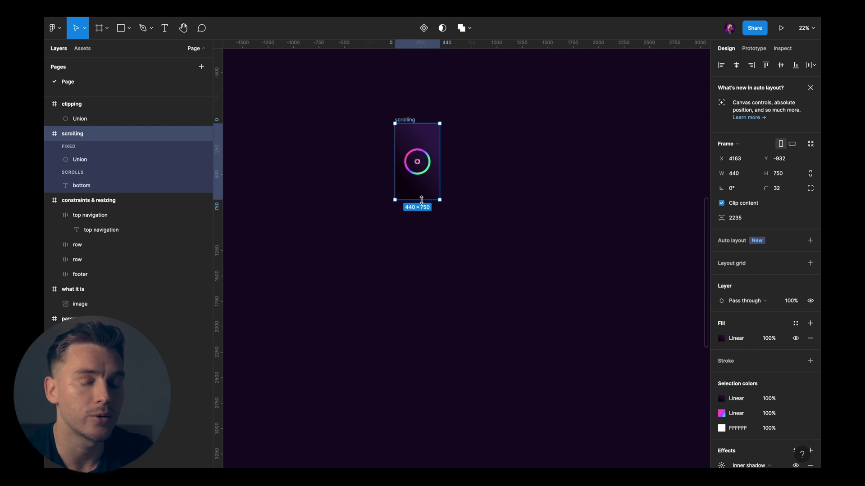
left_click(721, 203)
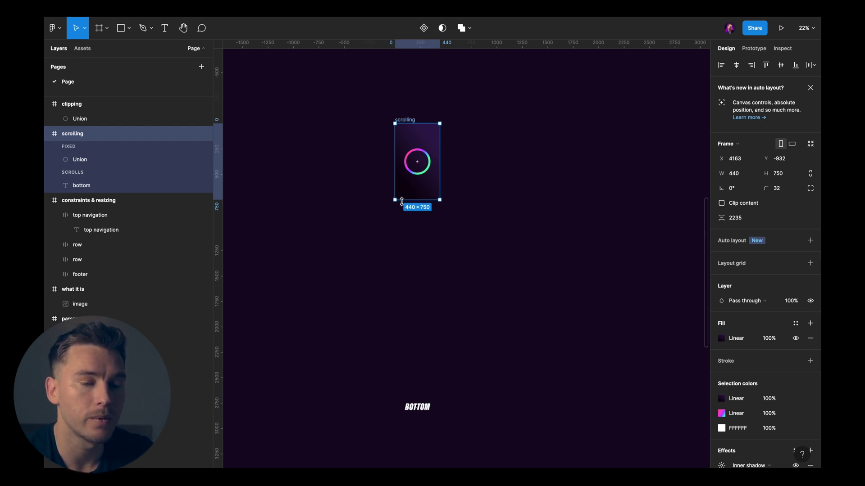
left_click_drag(401, 200, 403, 420)
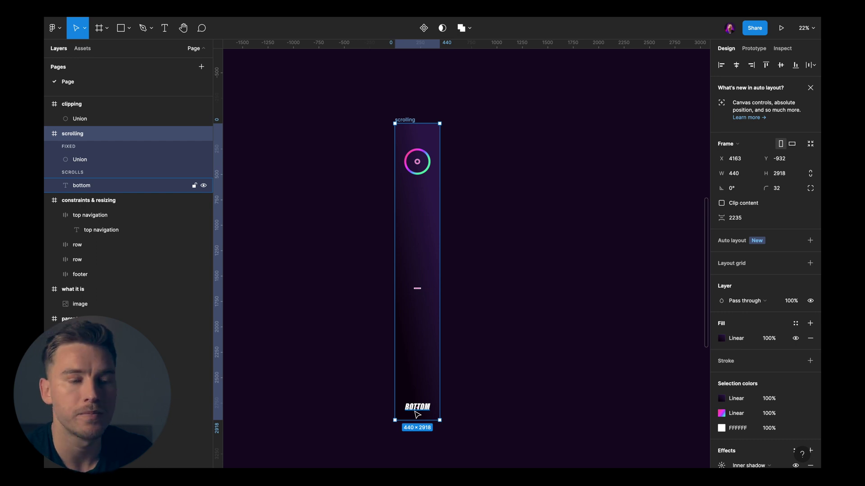
With the frame's Prototype settings shown, shrink its height to about 704, then stretch it past the BOTTOM text again
left_click(747, 52)
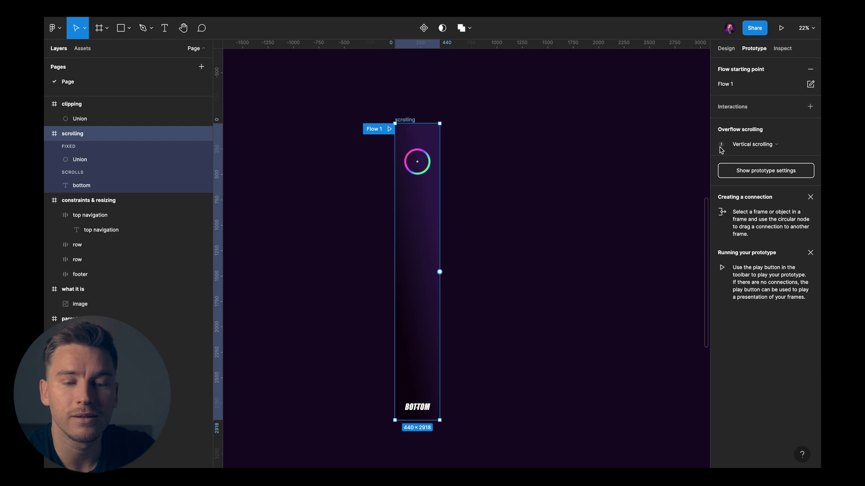
mouse_move(722, 146)
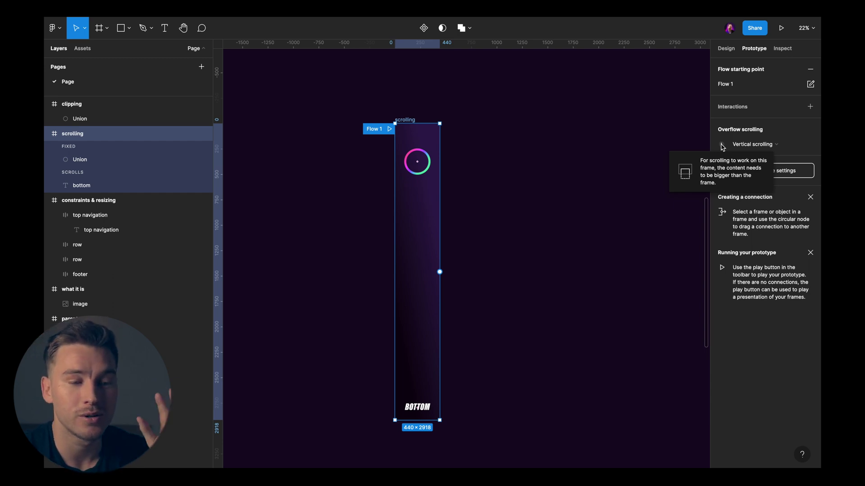
left_click_drag(425, 420, 424, 195)
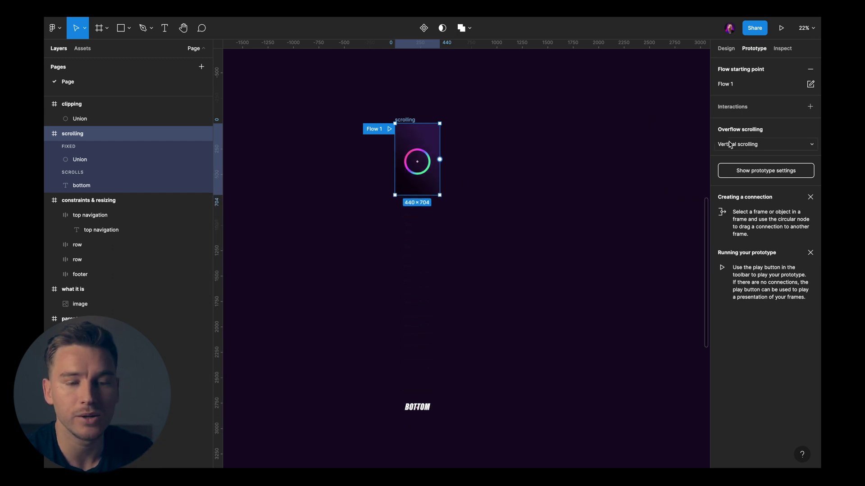
mouse_move(425, 195)
left_mouse_down()
mouse_move(429, 423)
mouse_move(428, 200)
left_mouse_up()
Shrink the scrolling frame back to 750 tall and turn Clip content back on
left_click(726, 48)
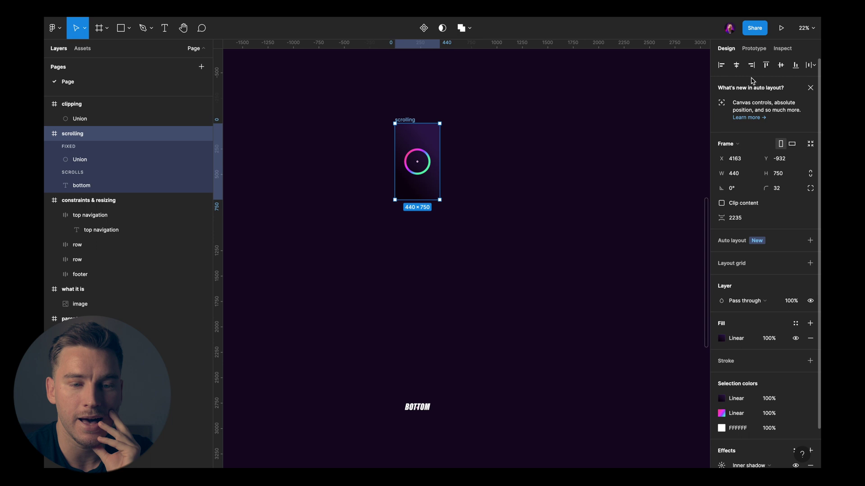
left_click(750, 49)
left_click(727, 49)
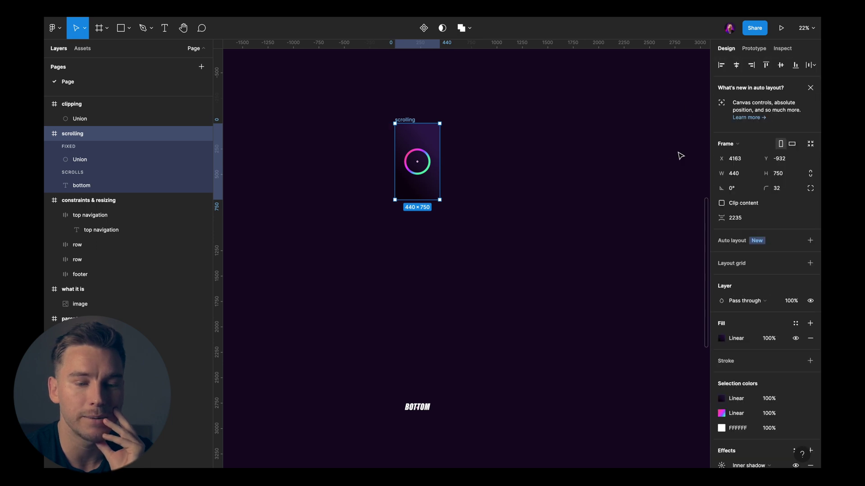
left_click(722, 204)
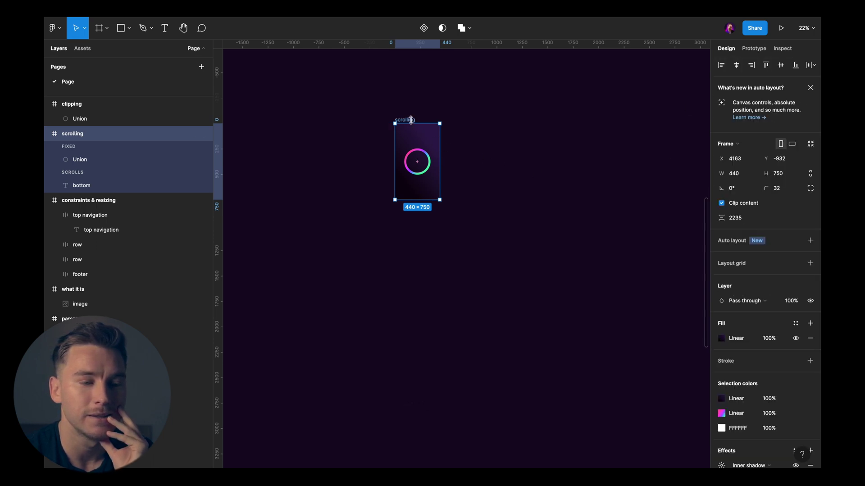
Confirm the Union ring's horizontal constraint stays Center, then show the scrolling frame's prototype settings
left_click(422, 150)
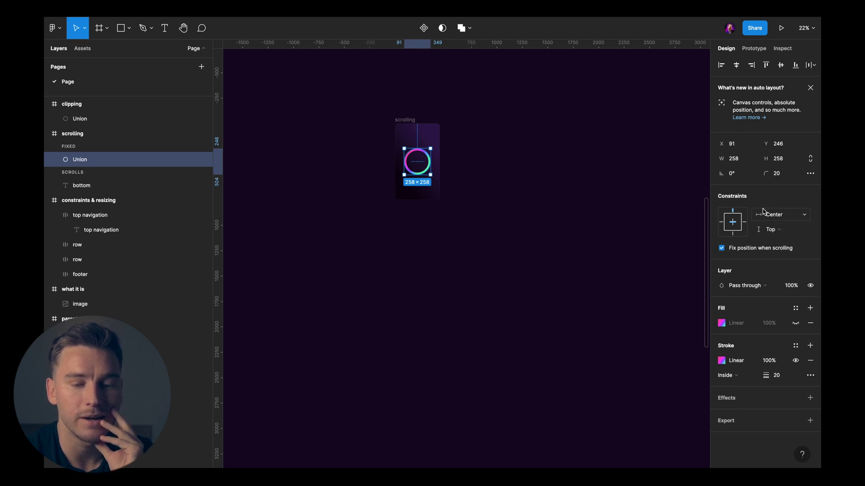
left_click(773, 217)
left_click(748, 200)
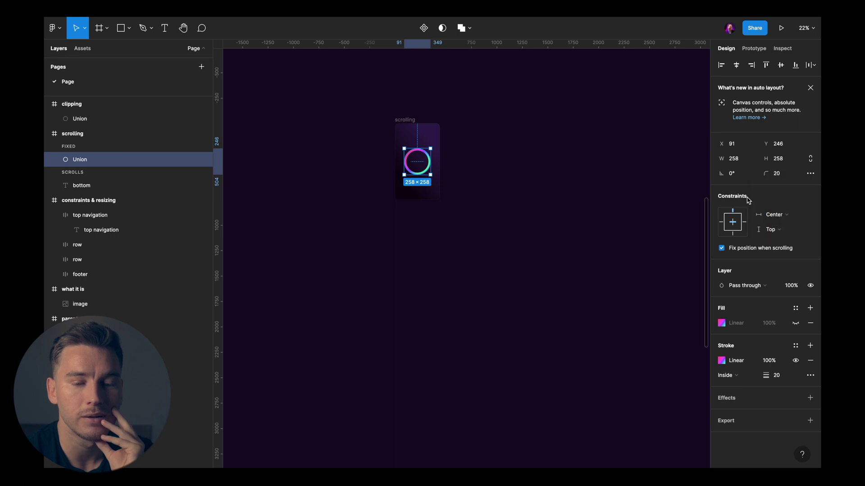
left_click(411, 119)
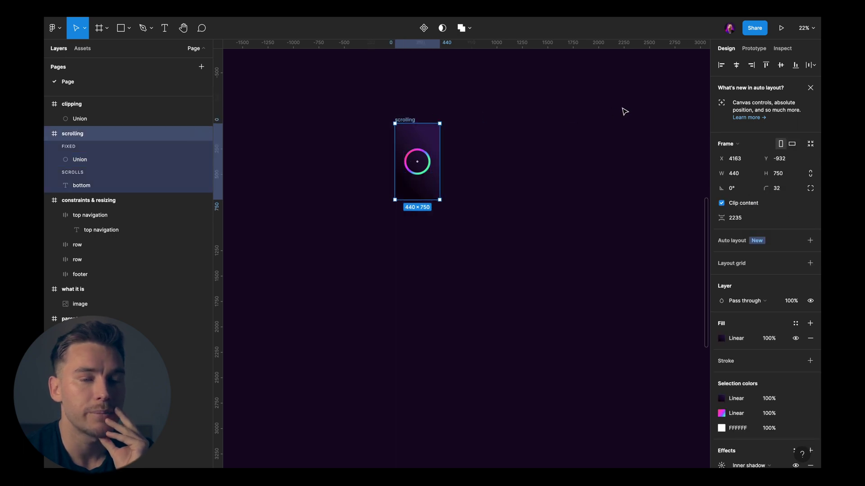
left_click(753, 49)
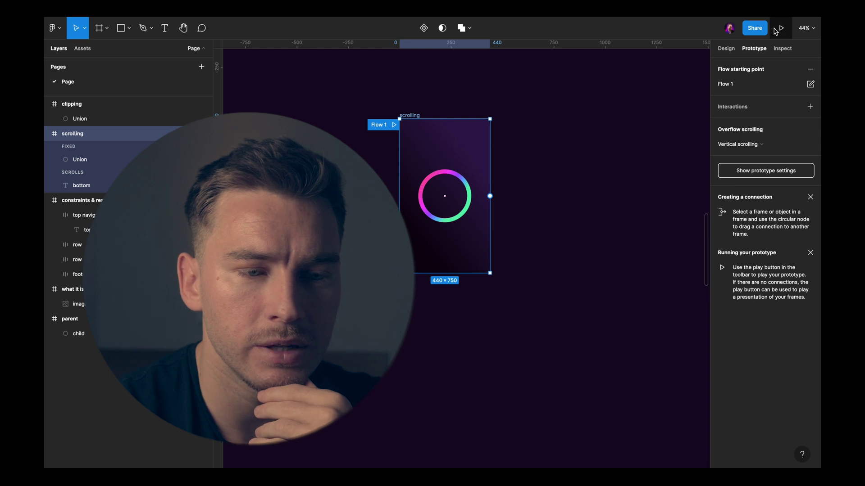
Reselect the scrolling frame and present it as a prototype to test scrolling
left_click(444, 100)
left_click(403, 116)
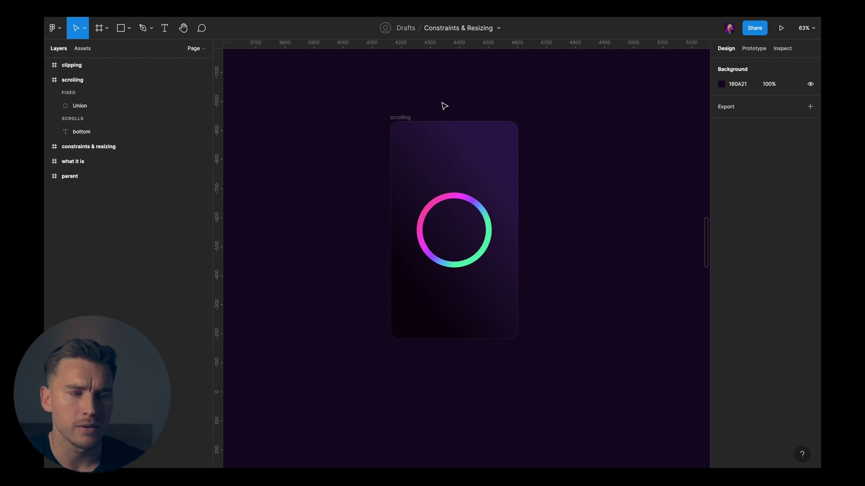
key("alt+super+Return")
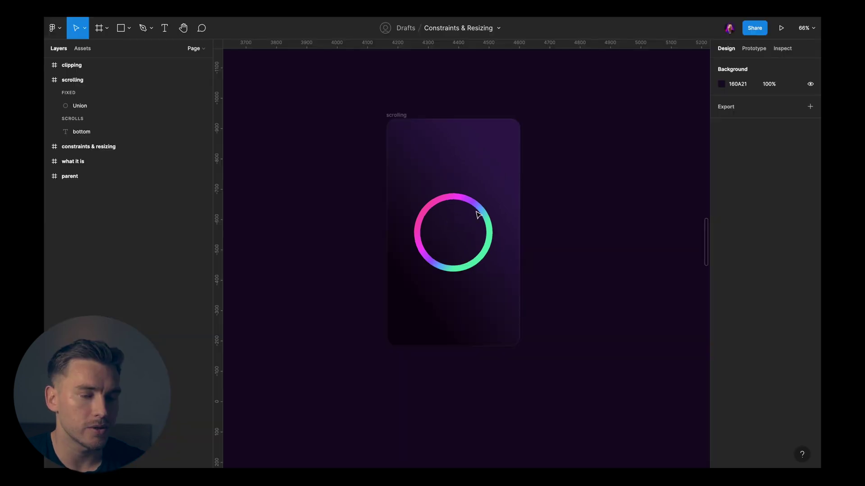
Zoom in on the Union ring, then preview the scrolling frame prototype again
left_click(479, 215)
key("shift+0")
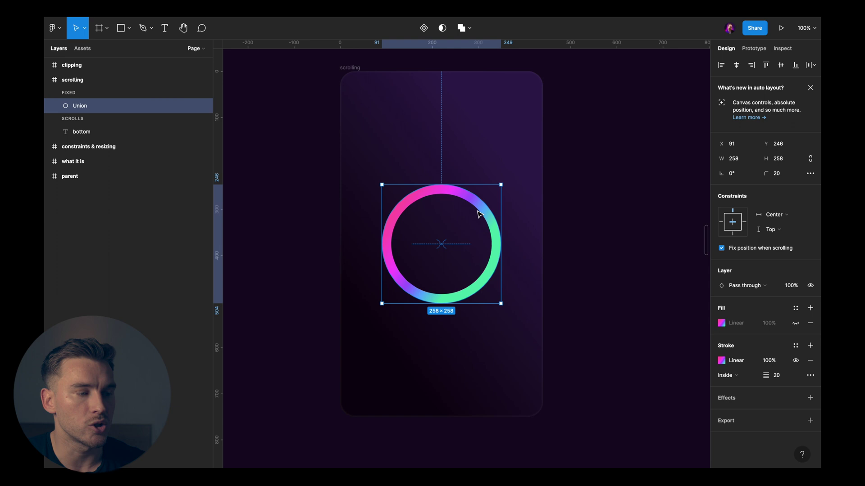
scroll(480, 215, "up", 2)
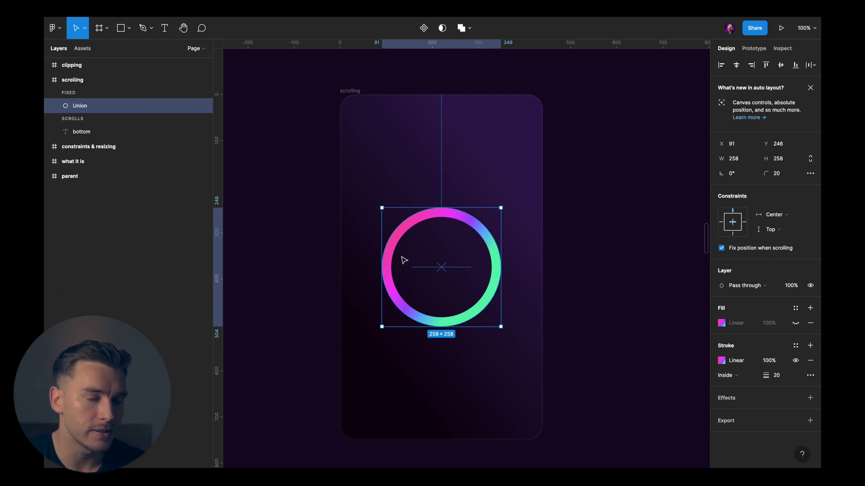
key("alt+super+Return")
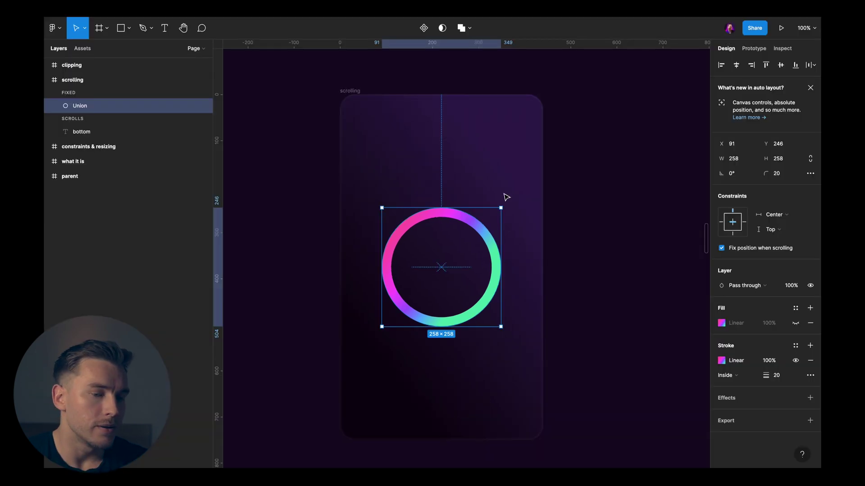
Move over to the constraints & resizing frame and zoom to fit it
left_click(584, 214)
scroll(583, 215, "down", 5)
scroll(584, 216, "left", 2)
scroll(584, 215, "down", 10)
scroll(584, 215, "left", 10)
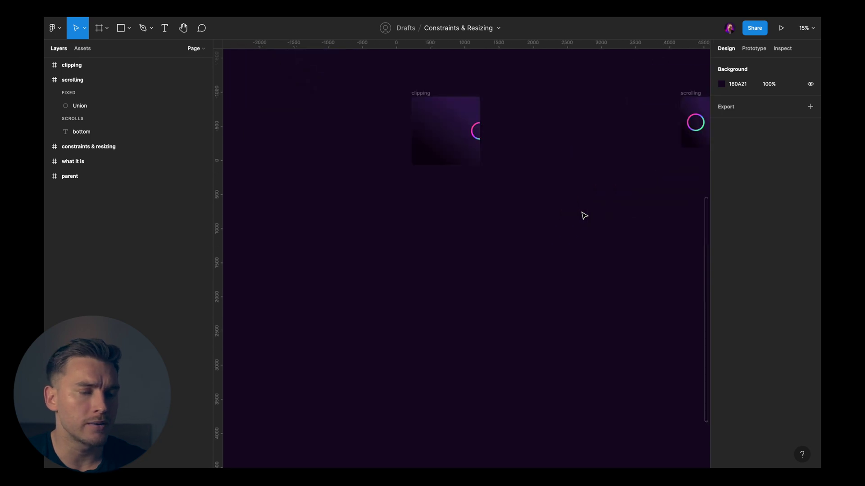
key("n")
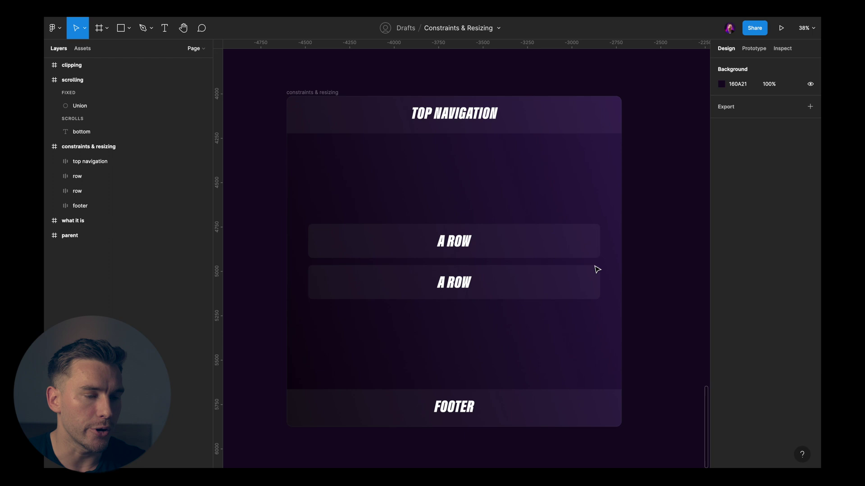
scroll(527, 208, "down", 5)
Test-stretch the constraints & resizing frame wider, then undo back to its 1885 width
left_click(404, 131)
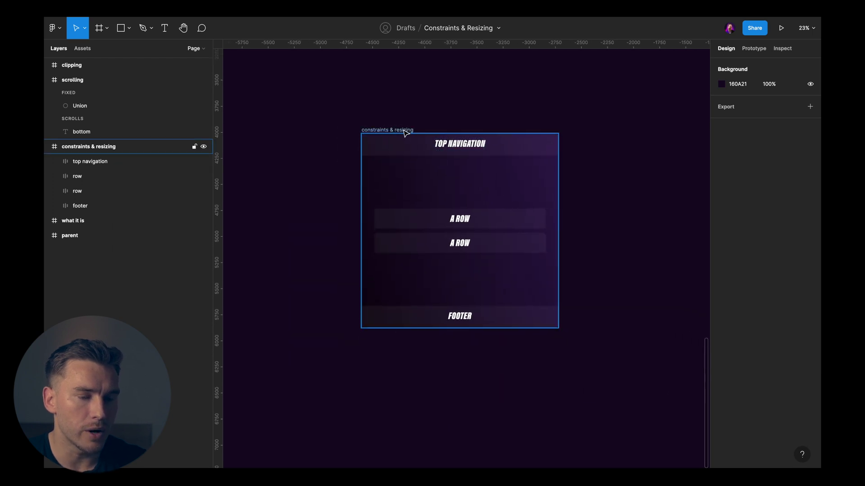
left_click(405, 131)
scroll(518, 164, "right", 3)
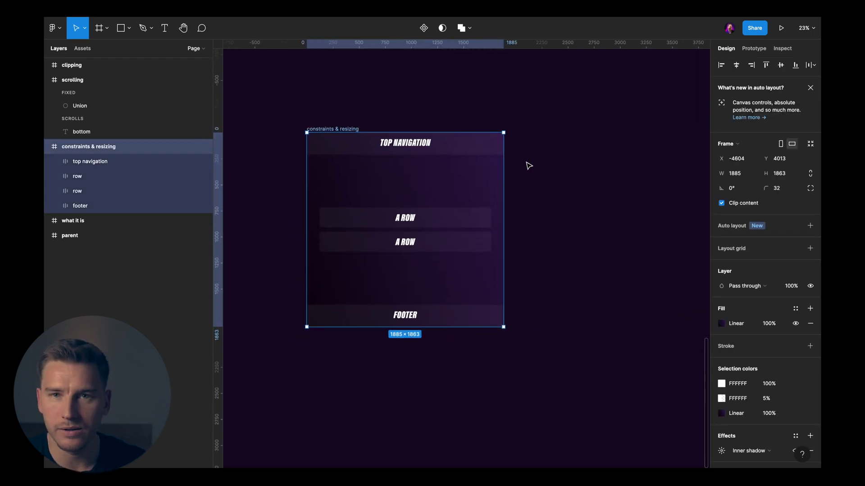
left_click_drag(506, 168, 613, 166)
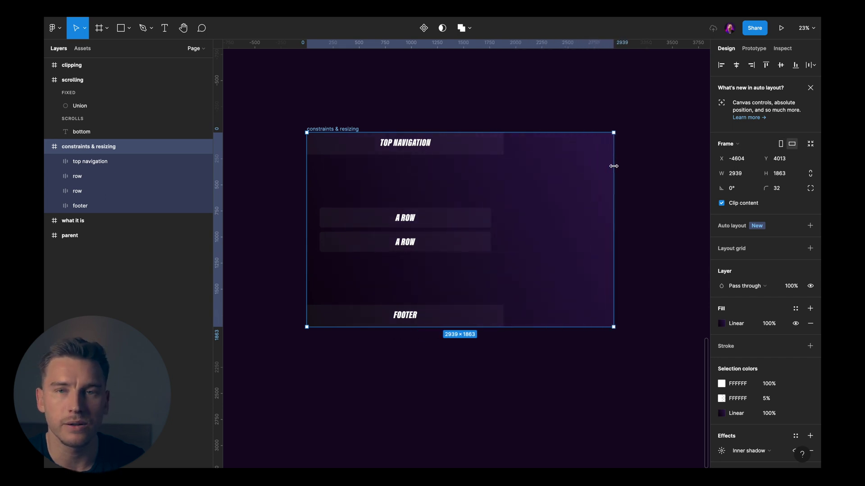
key("ctrl+z")
scroll(438, 151, "up", 5)
scroll(439, 152, "left", 3)
scroll(439, 153, "right", 2)
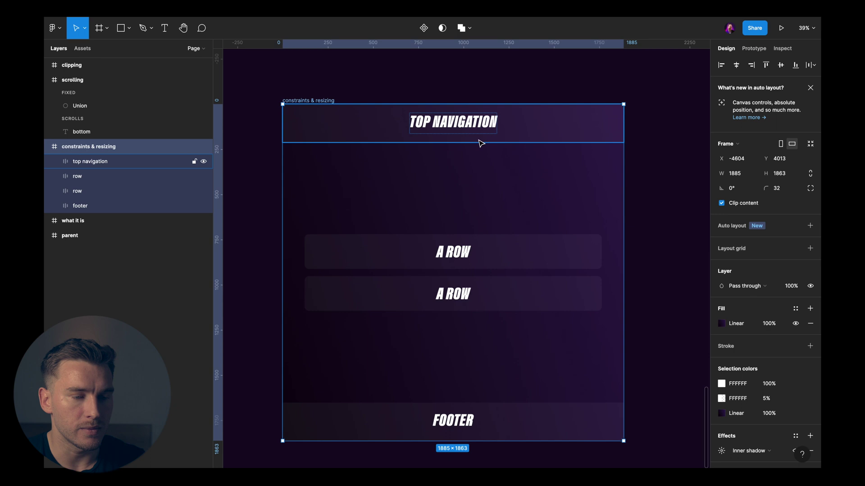
Give the top navigation bar Left and right horizontal and Top vertical constraints
left_click(478, 139)
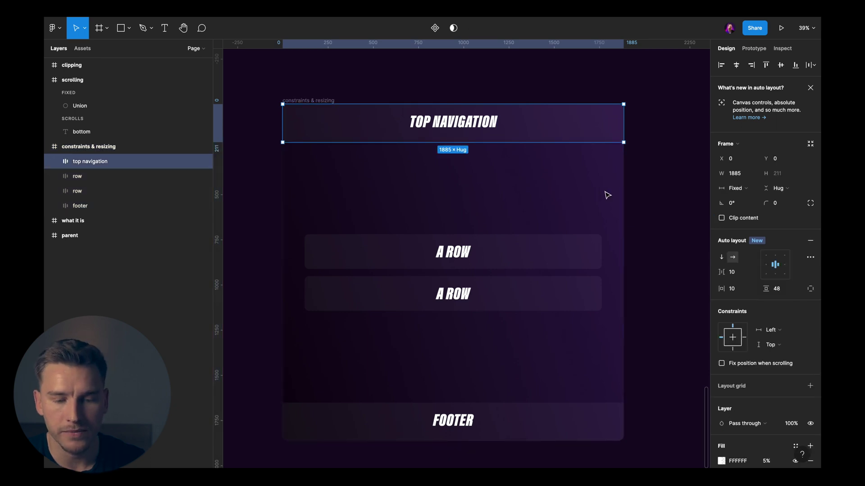
scroll(743, 260, "down", 3)
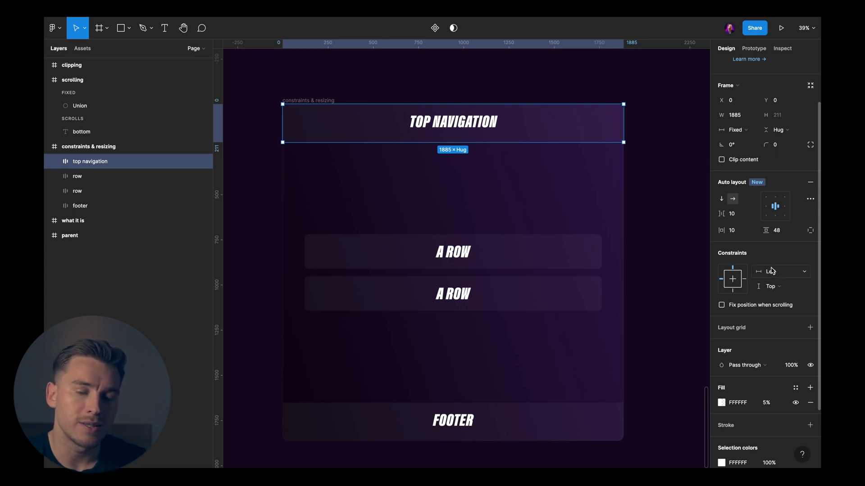
left_click(771, 270)
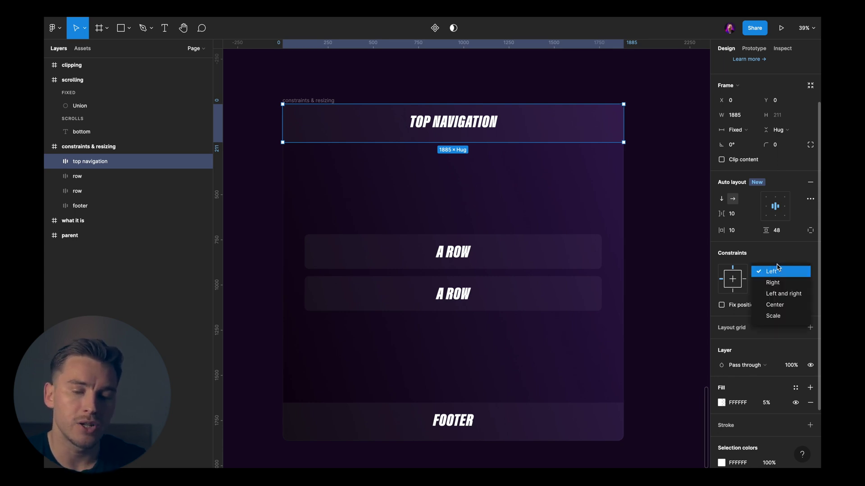
left_click(779, 294)
left_click(780, 291)
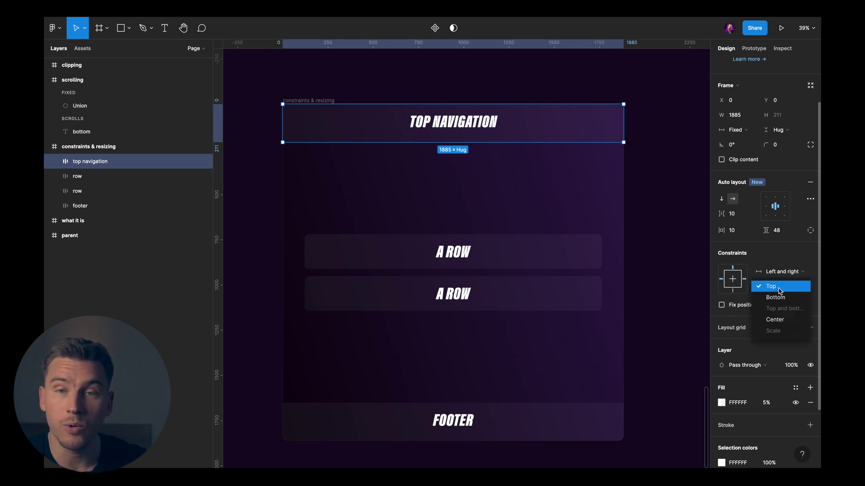
left_click(762, 250)
Widen the constraints & resizing frame to check the navigation stretches, then undo
scroll(623, 187, "down", 5)
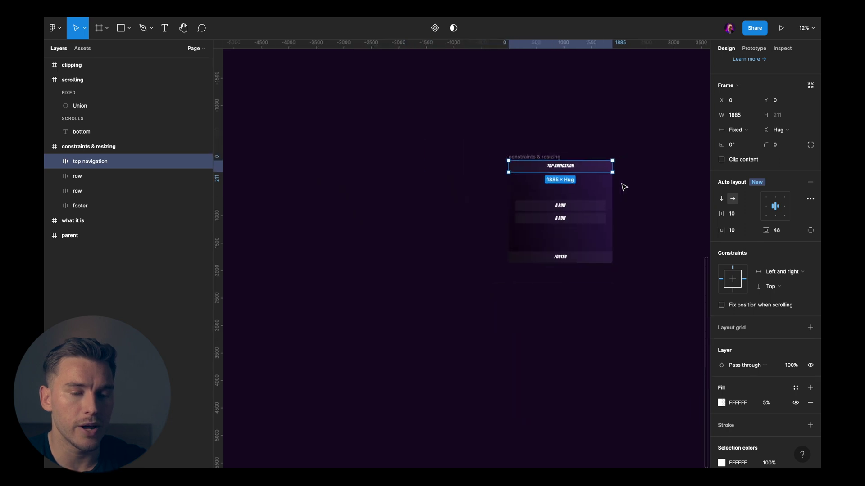
scroll(623, 187, "right", 2)
scroll(400, 162, "up", 4)
left_click(382, 167)
scroll(385, 191, "down", 1)
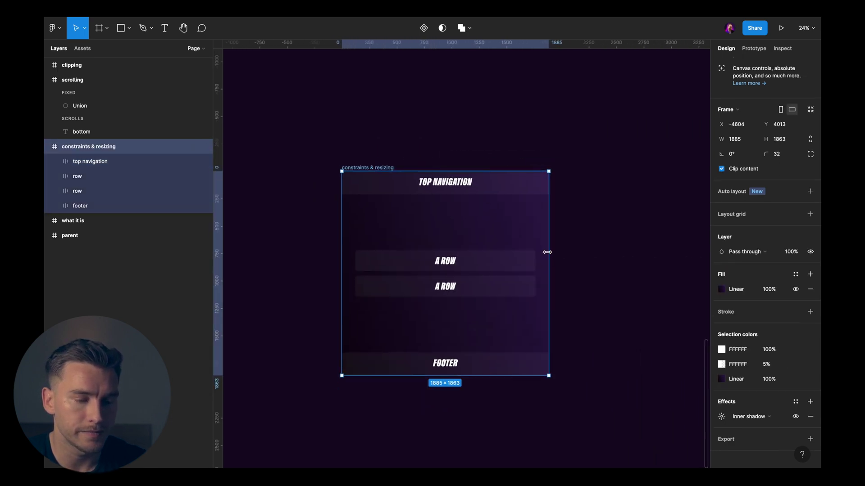
left_click_drag(548, 253, 621, 248)
key("ctrl+z")
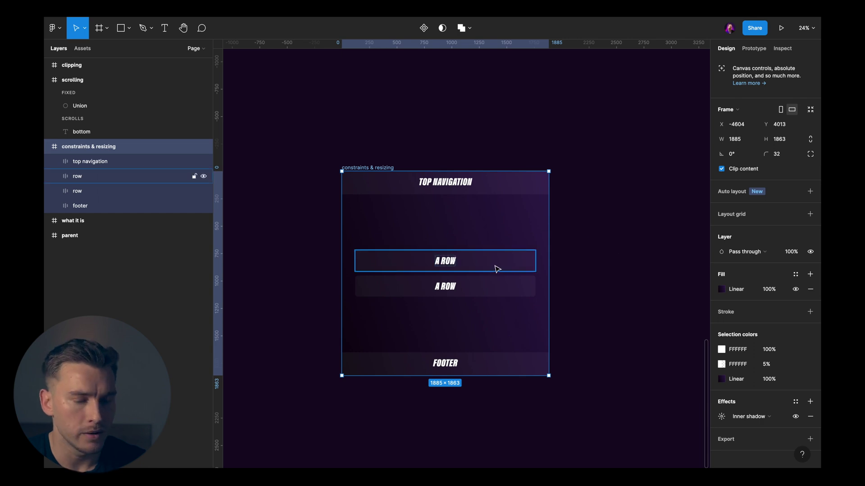
Set the first A ROW row's constraints to Left and right and Top
left_click(498, 268)
scroll(497, 268, "up", 3)
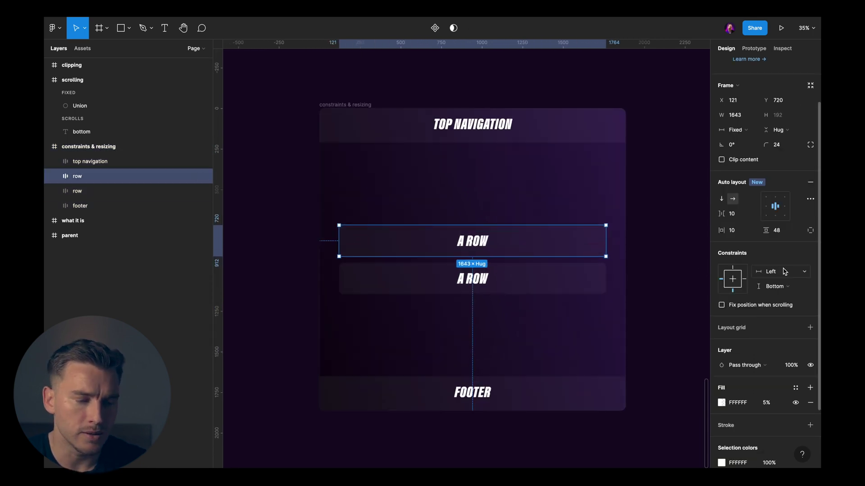
left_click(782, 274)
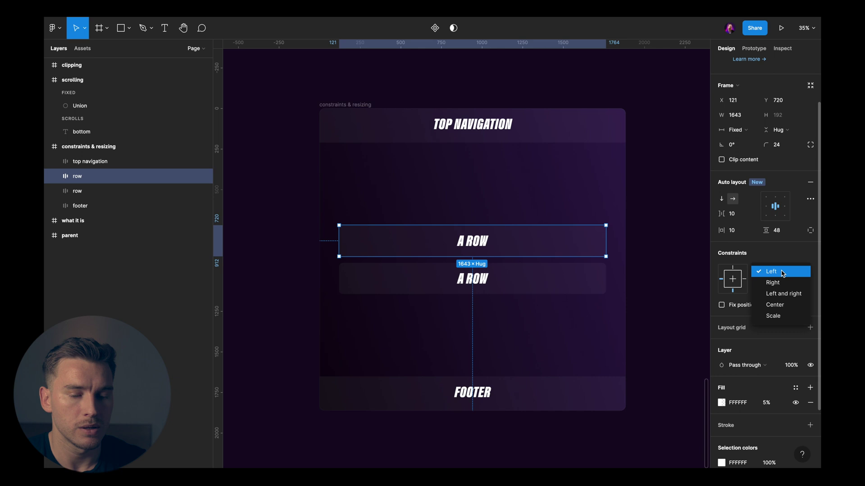
left_click(782, 292)
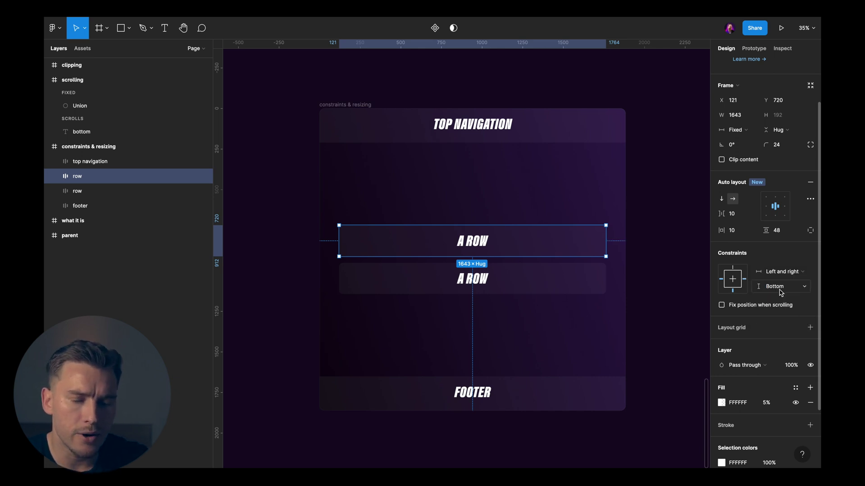
left_click(782, 289)
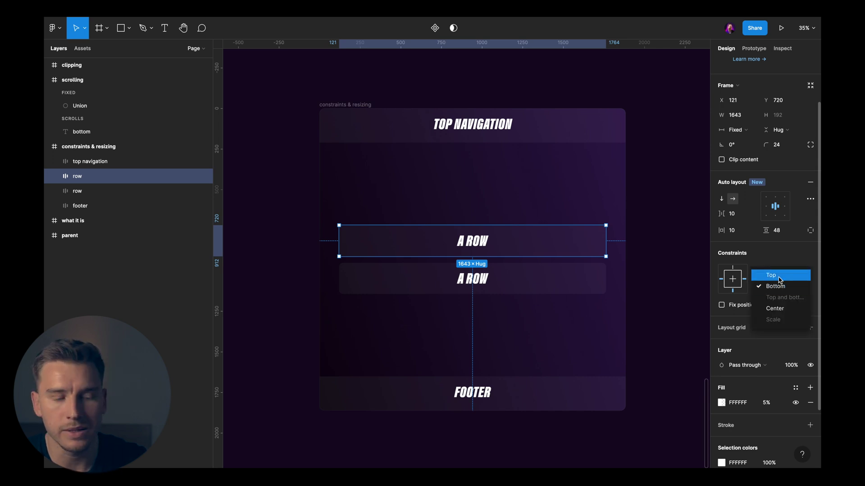
left_click(778, 275)
Make the second A ROW row stretch Left and right, then test-widen the frame and undo
key("Tab")
left_click(783, 273)
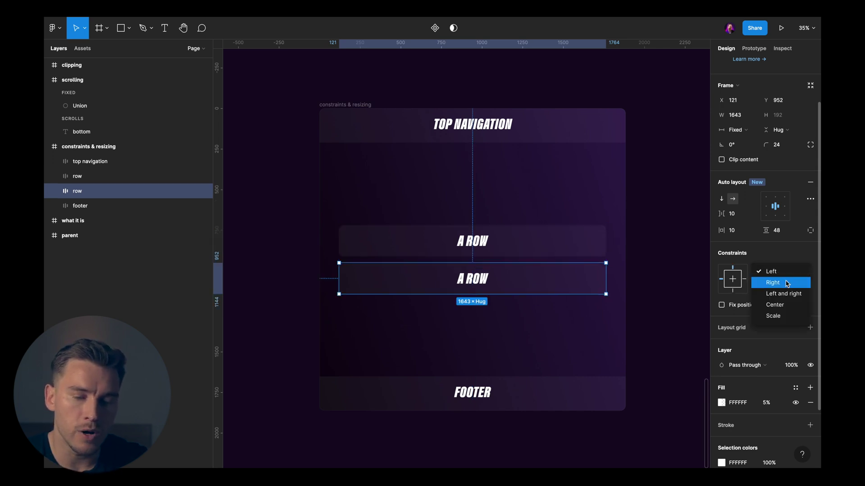
left_click(786, 293)
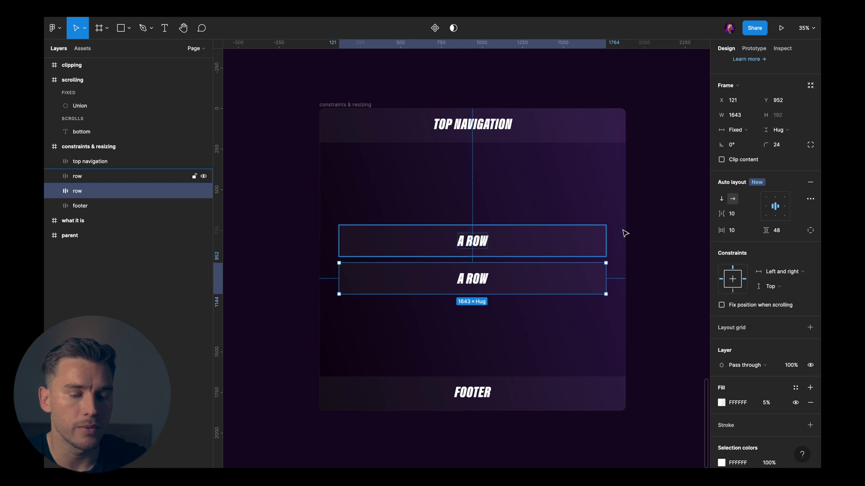
scroll(625, 233, "down", 3)
scroll(625, 233, "down", 3)
left_click(387, 158)
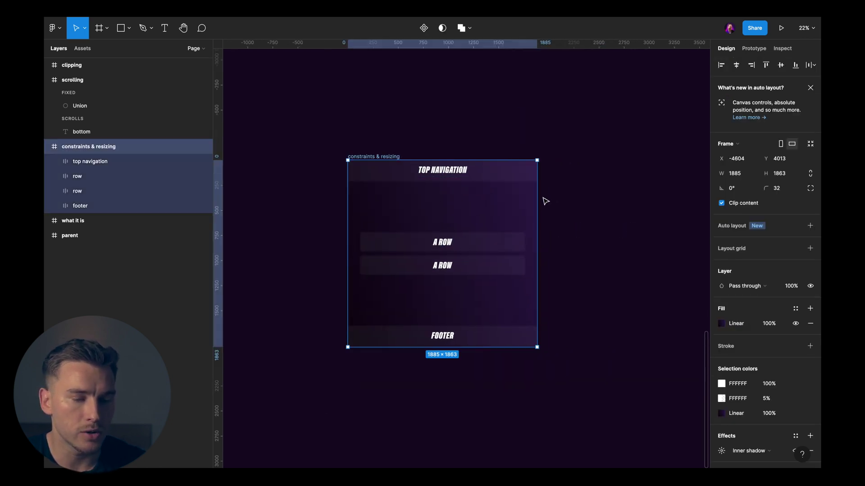
left_click_drag(548, 199, 629, 202)
key("ctrl+z")
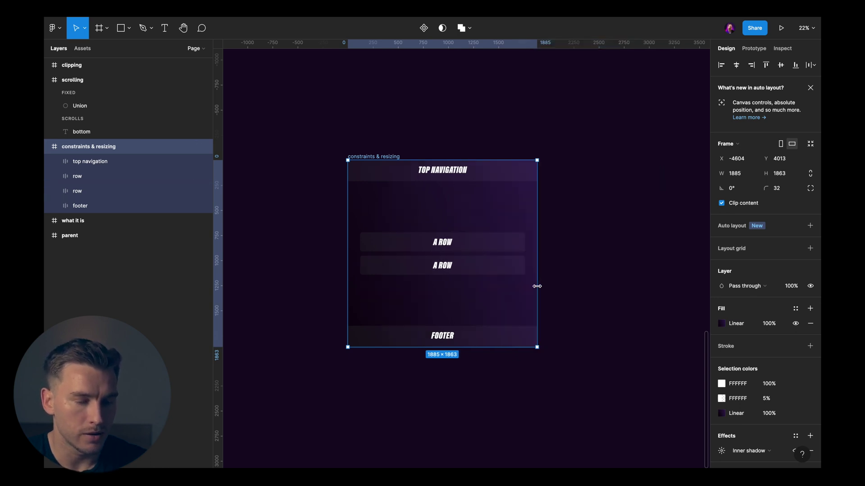
Give the footer a Bottom vertical and Left and right horizontal constraint
left_click(495, 336)
scroll(496, 336, "left", 2)
scroll(495, 337, "up", 3)
scroll(496, 337, "right", 1)
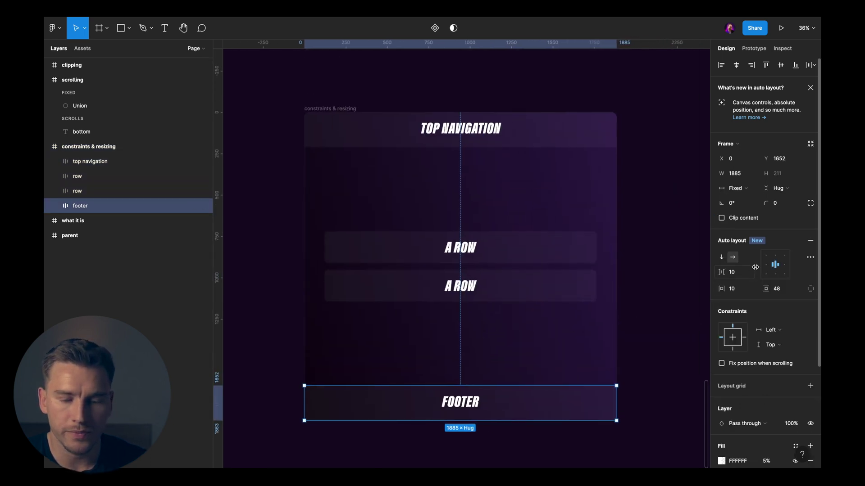
left_click(772, 347)
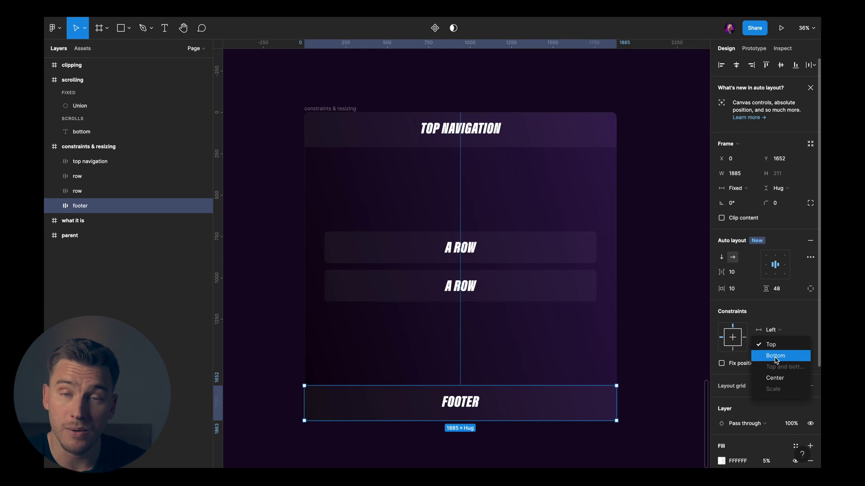
left_click(776, 357)
left_click(773, 331)
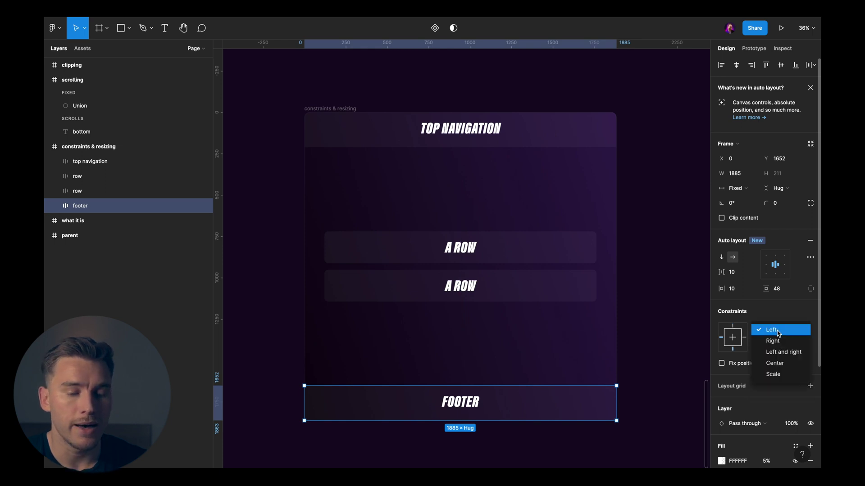
left_click(779, 352)
Select the parent constraints & resizing frame, test-stretch it, then narrow it to 1184 wide
scroll(649, 337, "down", 3)
key("Escape")
left_click_drag(505, 225, 524, 247)
left_click_drag(472, 251, 436, 243)
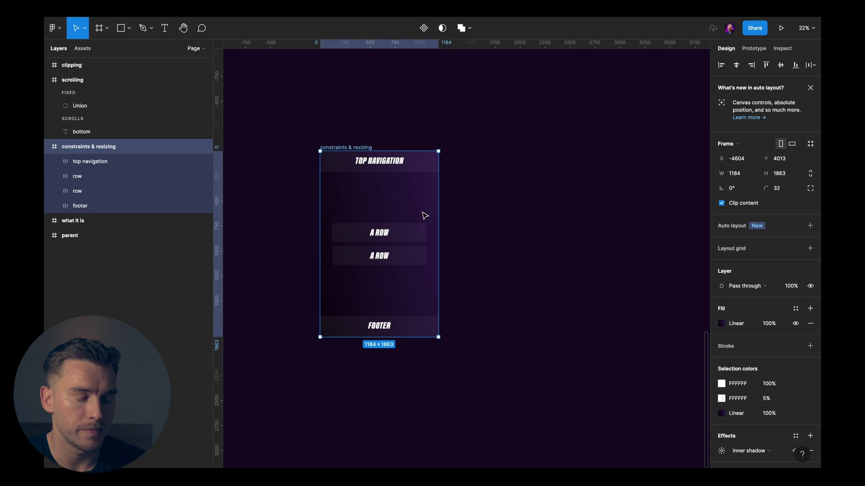